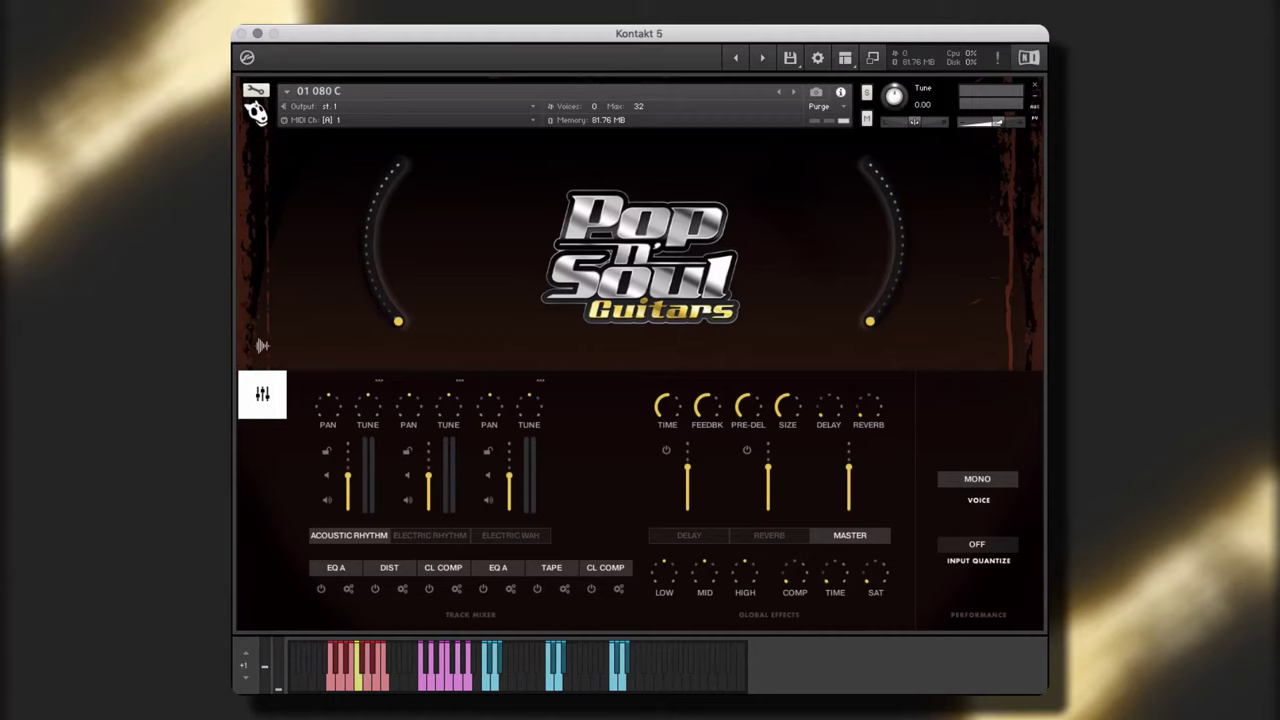
# Review the waveform editor and the Electric Rhythm, Electric Wah, Delay, Reverb and Master effects
pyautogui.click(266, 341)
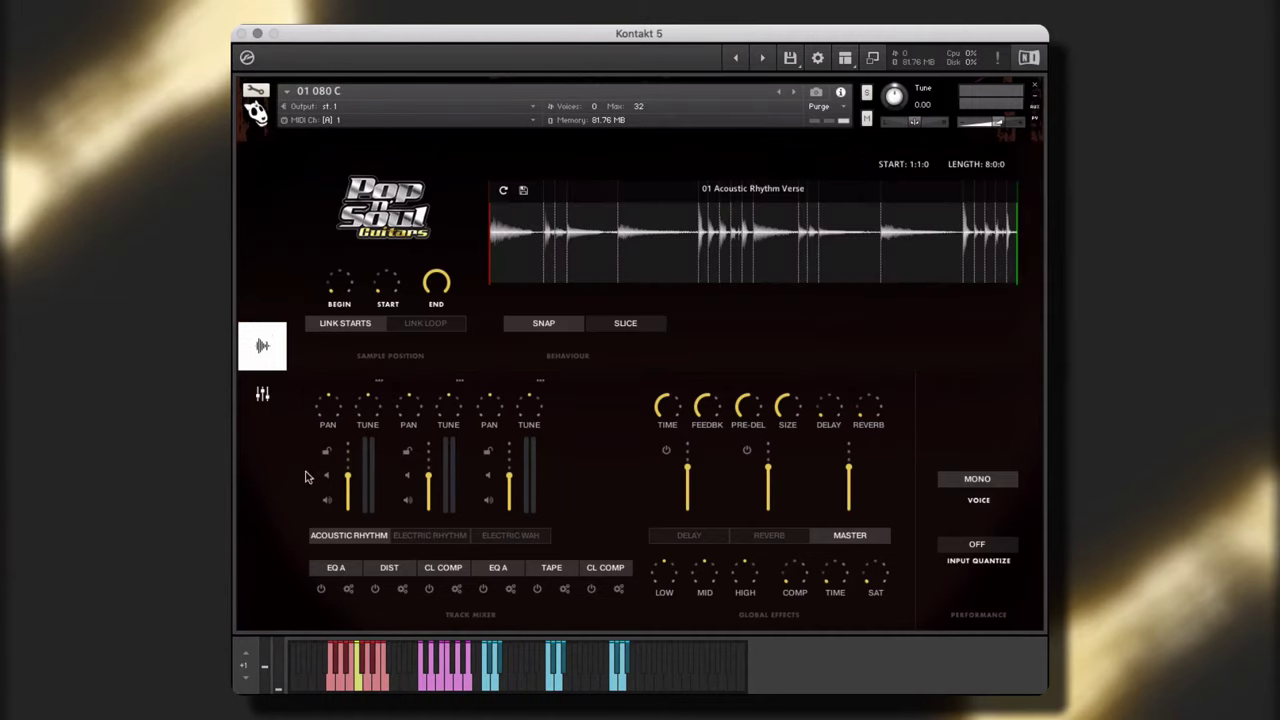
pyautogui.click(428, 535)
pyautogui.click(508, 535)
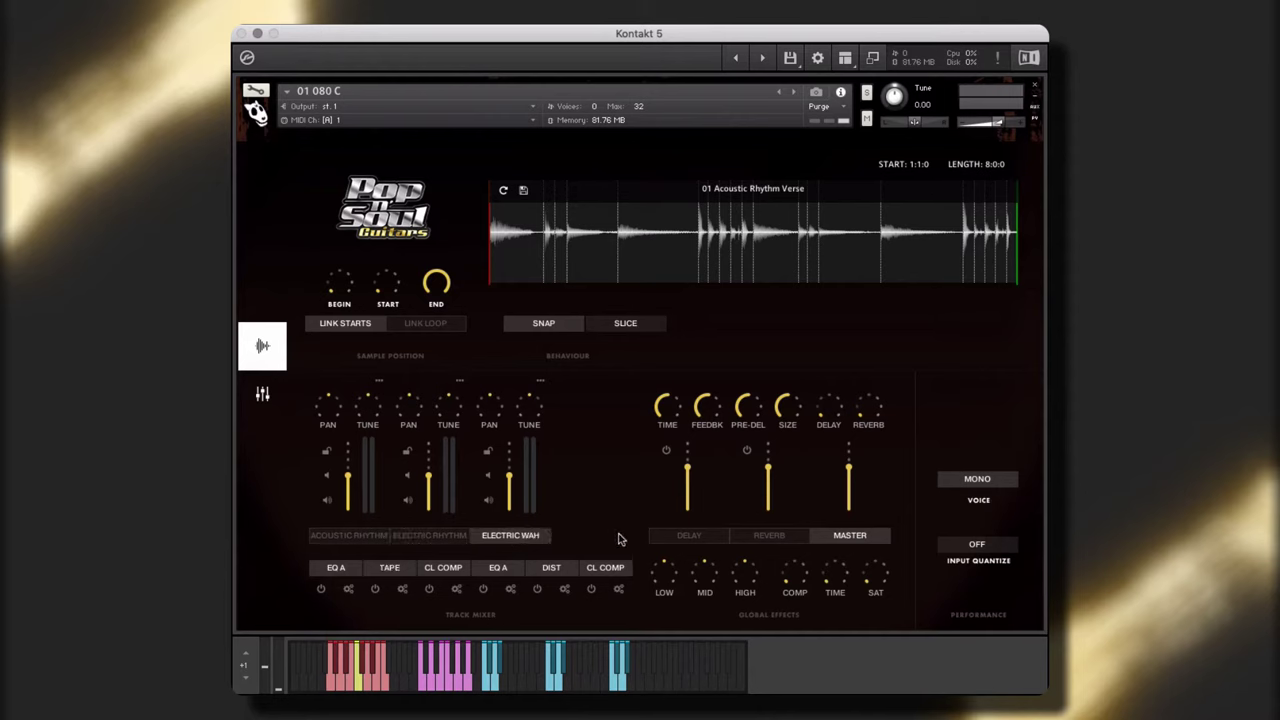
pyautogui.click(660, 540)
pyautogui.click(761, 537)
pyautogui.click(845, 537)
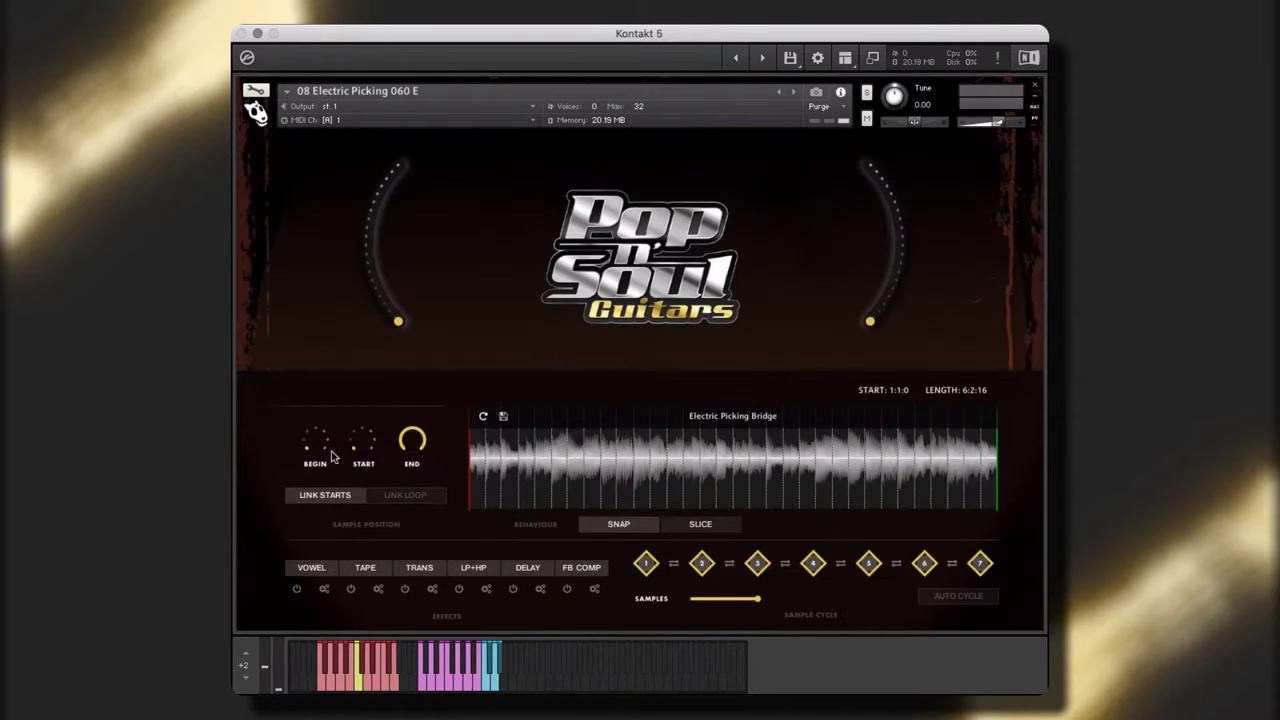
# Move the sample start to 3:3:0, and replace tape with distortion and delay with reverb
pyautogui.moveTo(331, 451); pyautogui.dragTo(326, 454)
pyautogui.click(365, 567)
pyautogui.click(365, 603)
pyautogui.click(546, 570)
pyautogui.click(526, 631)
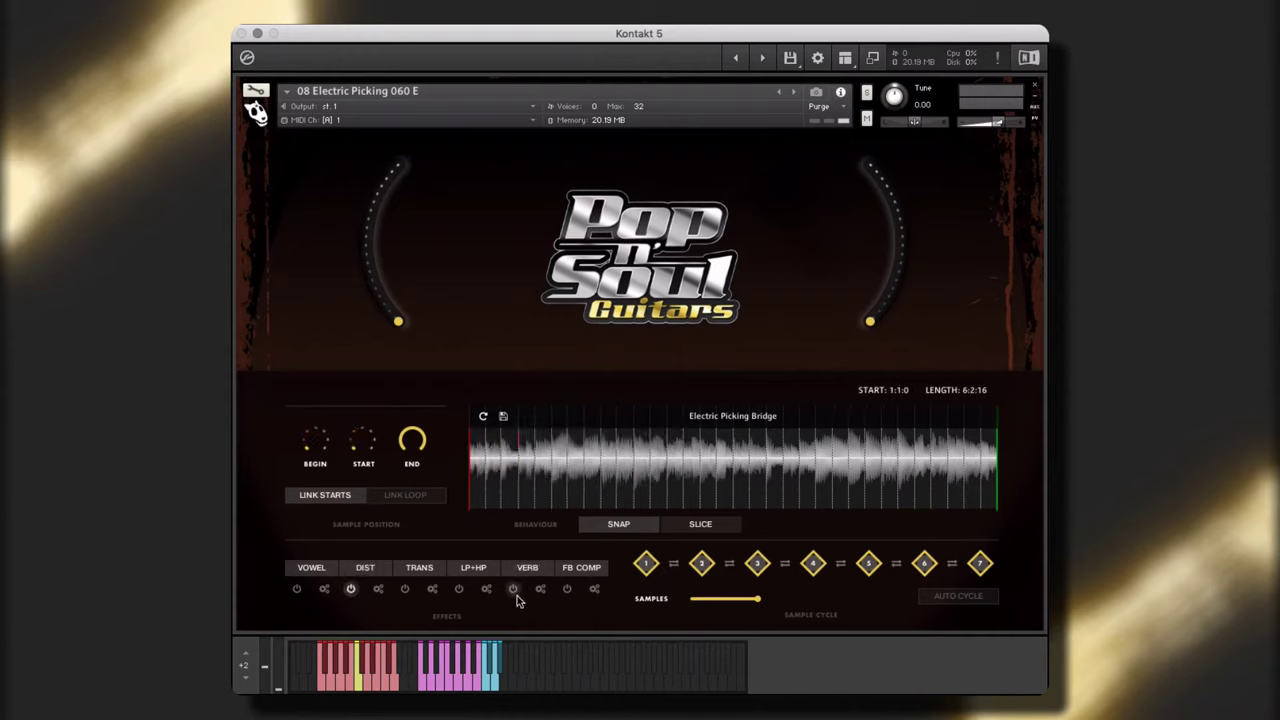
# Toggle auto cycling with fewer samples, pan two end slices, and raise one slice's pitch by one
pyautogui.click(938, 598)
pyautogui.moveTo(758, 603); pyautogui.dragTo(702, 603)
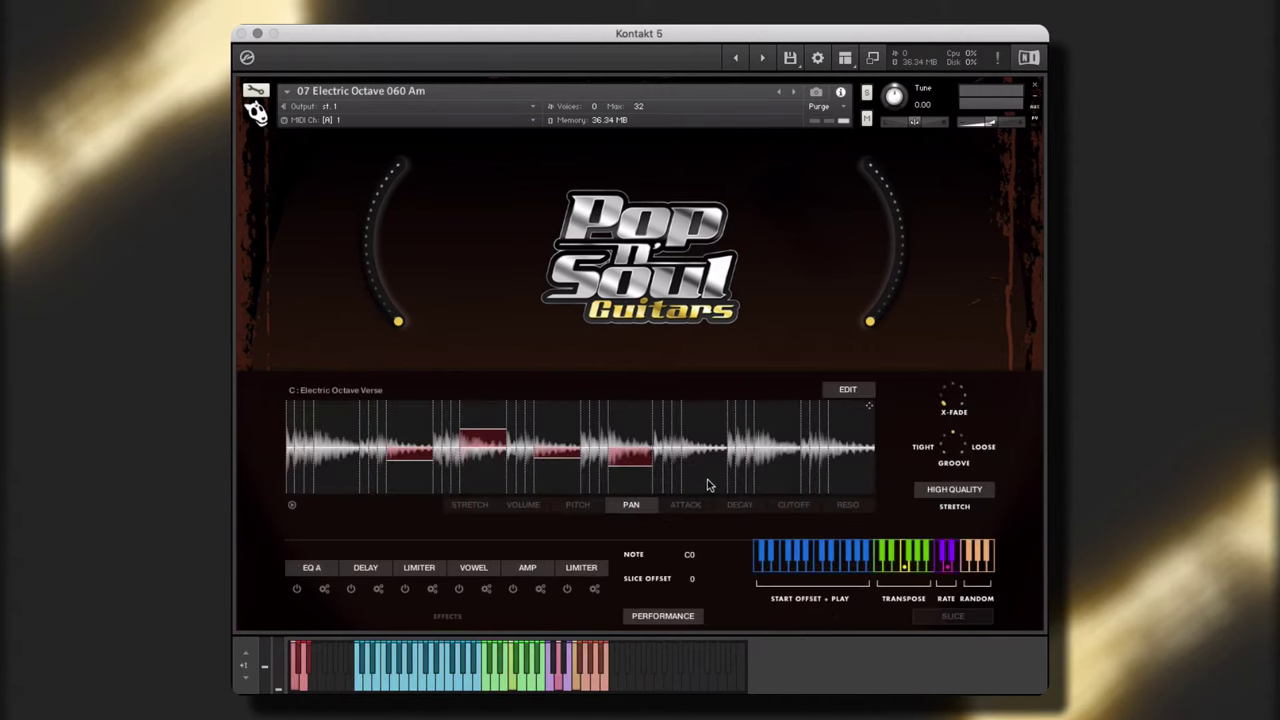
pyautogui.moveTo(707, 485)
pyautogui.mouseDown()
pyautogui.moveTo(750, 440)
pyautogui.moveTo(761, 474)
pyautogui.mouseUp()
pyautogui.click(578, 504)
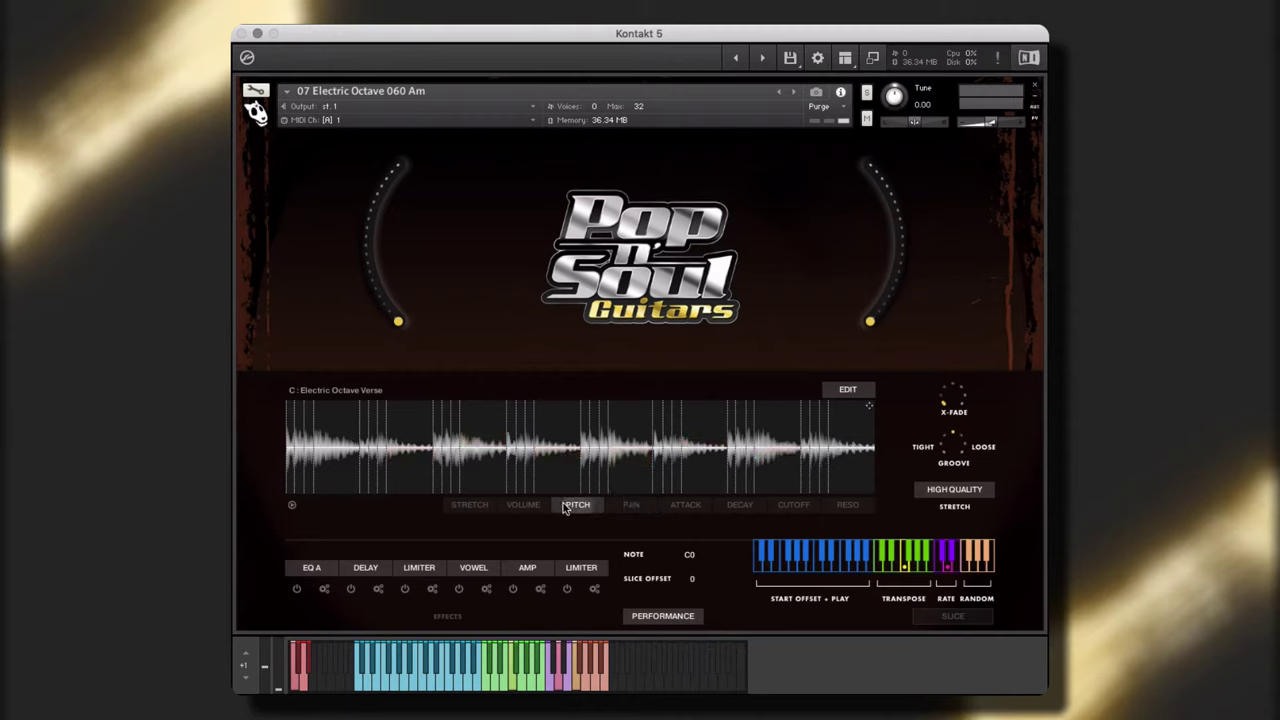
pyautogui.moveTo(500, 486)
pyautogui.mouseDown()
pyautogui.moveTo(498, 470)
pyautogui.moveTo(630, 485)
pyautogui.moveTo(740, 456)
pyautogui.mouseUp()
# Try descending-ramp and other patterns on the slice decays, settling on the Comb pattern
pyautogui.click(739, 505)
pyautogui.click(848, 390)
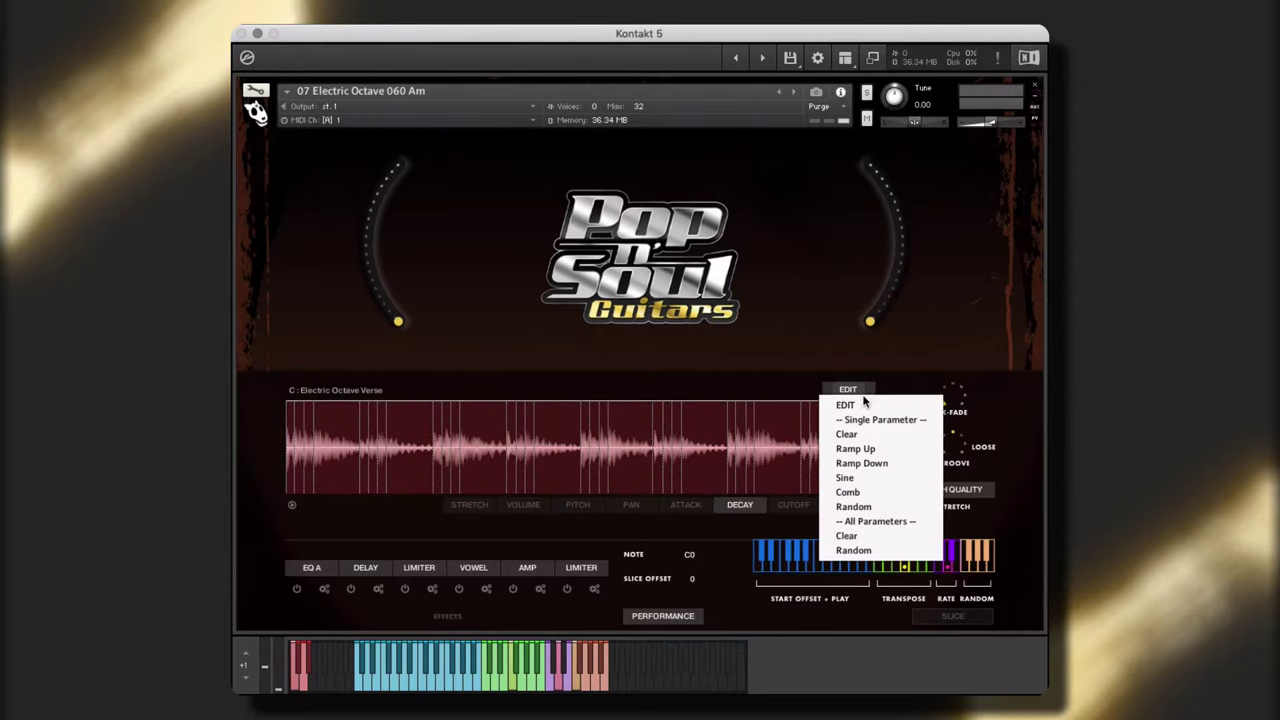
pyautogui.click(855, 462)
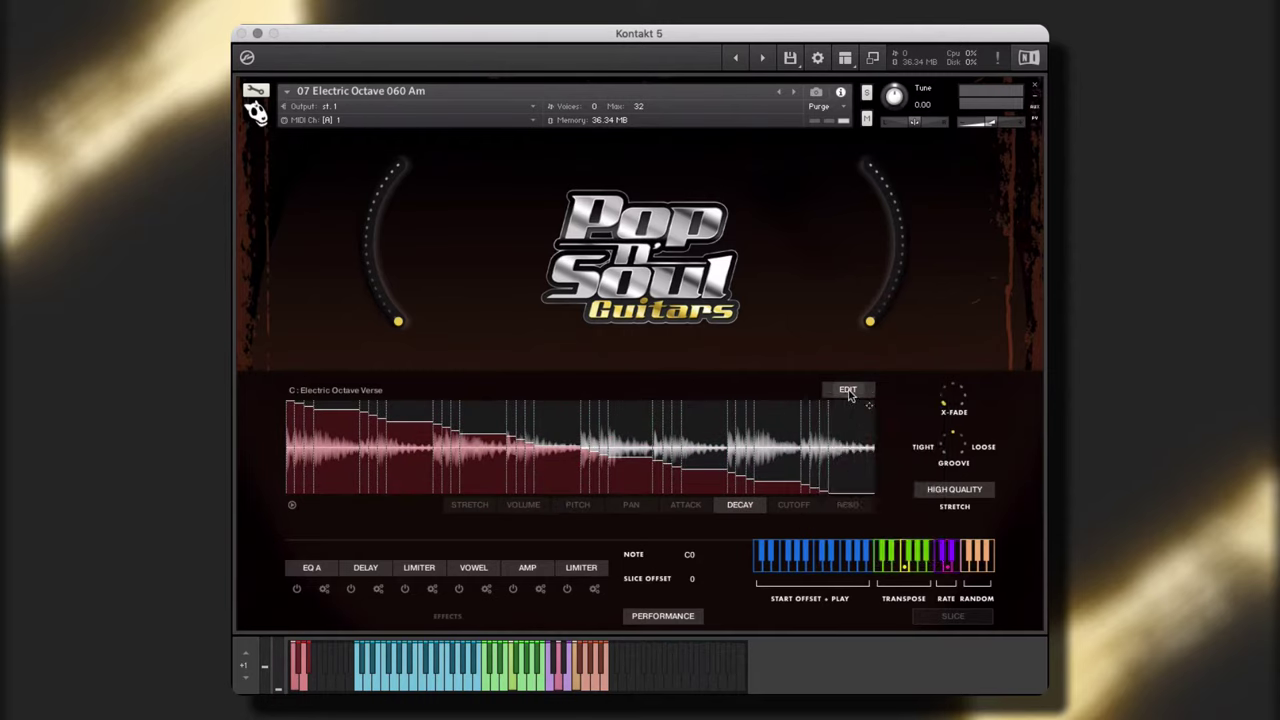
pyautogui.click(848, 389)
pyautogui.click(848, 481)
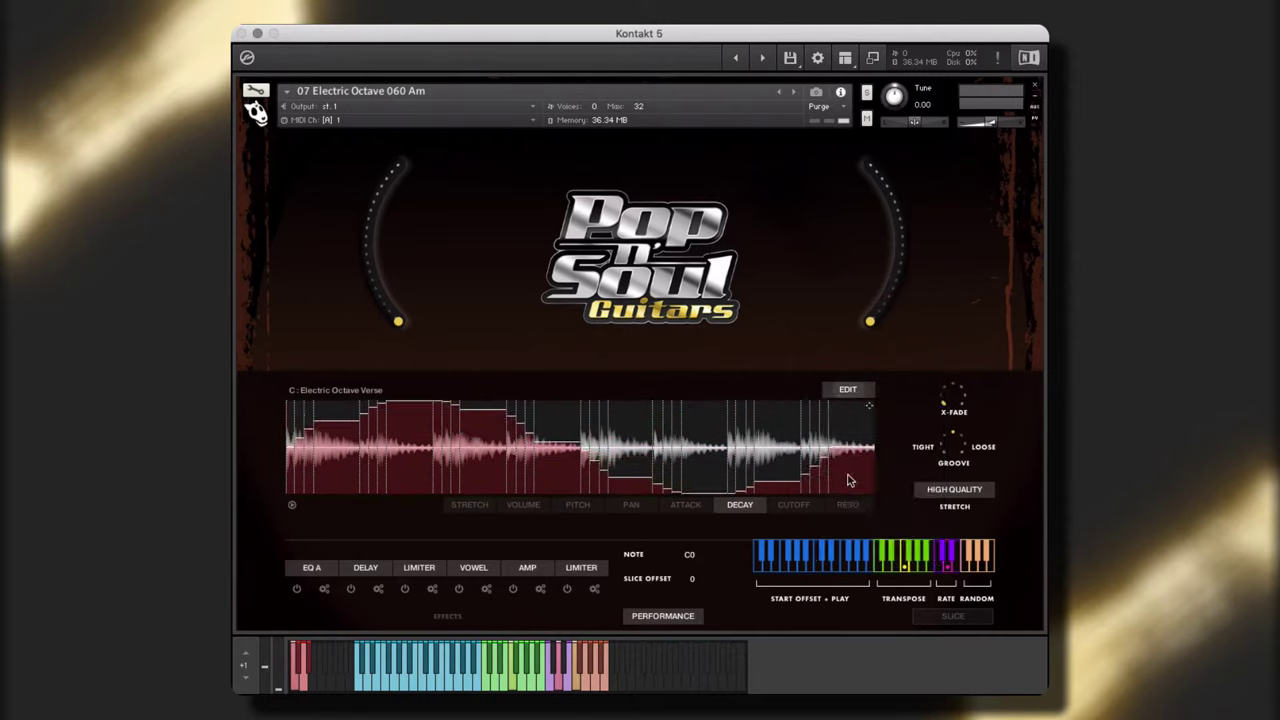
pyautogui.click(848, 390)
pyautogui.click(846, 493)
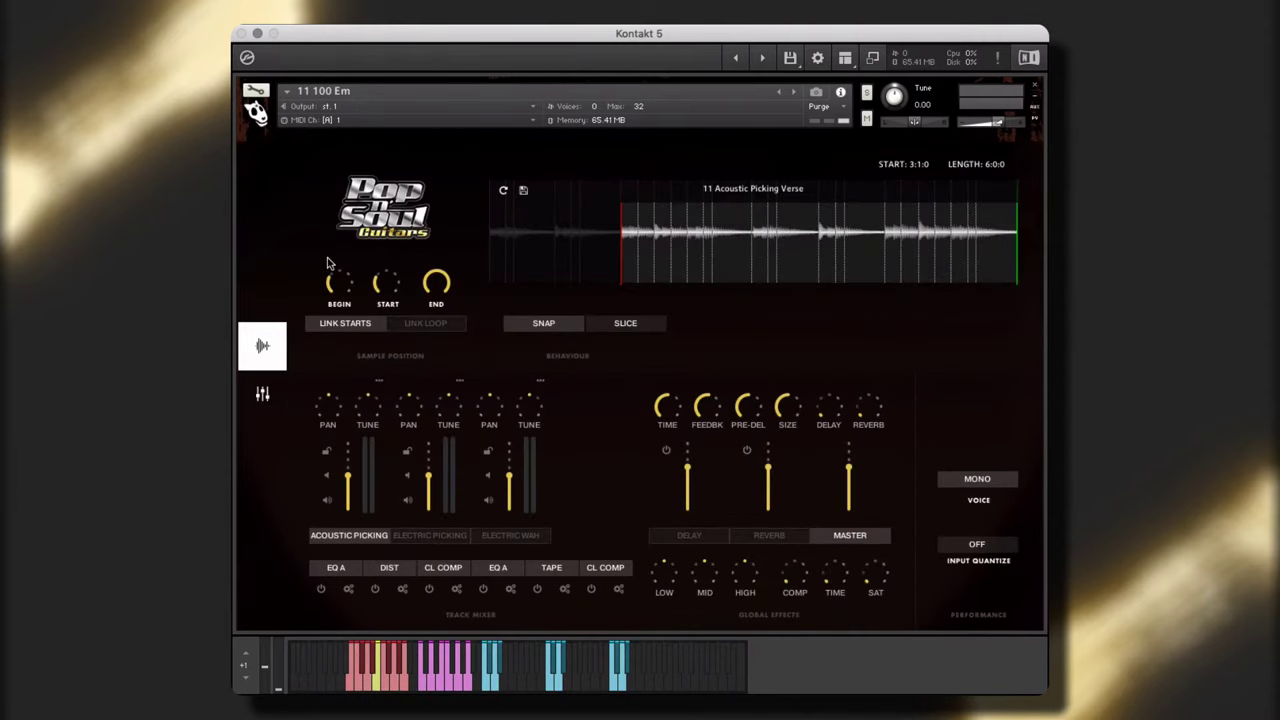
# Shorten the playback region to 3:1:12 and save it to a slot
pyautogui.moveTo(432, 284); pyautogui.dragTo(428, 309)
pyautogui.click(523, 192)
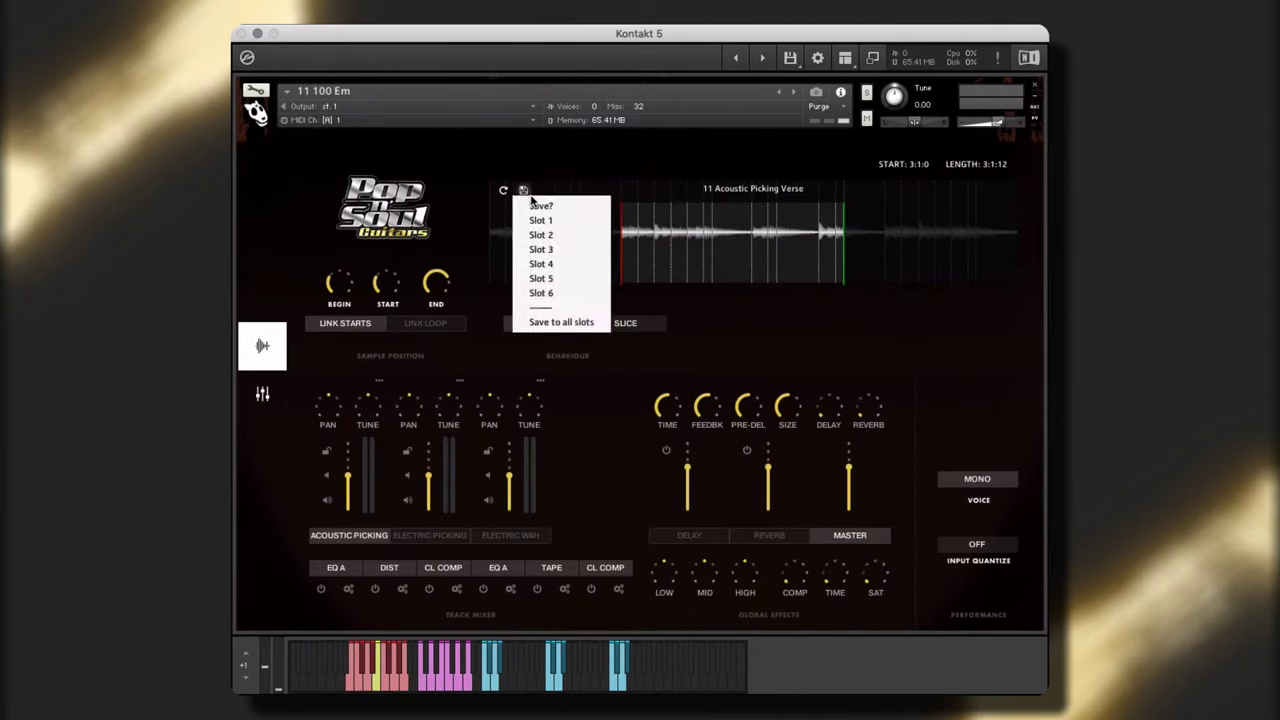
pyautogui.click(531, 252)
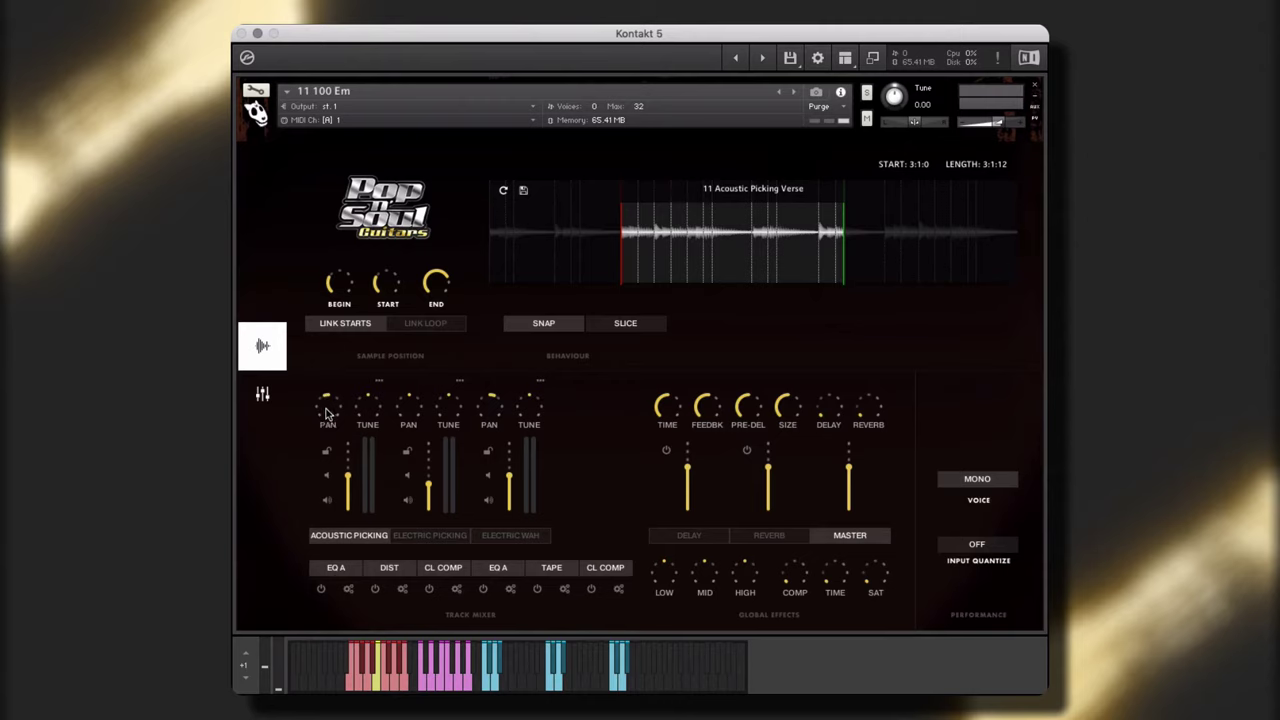
# Replace the EQ A effect with VOWEL and the tape effect with AMP
pyautogui.click(336, 567)
pyautogui.click(328, 642)
pyautogui.click(551, 567)
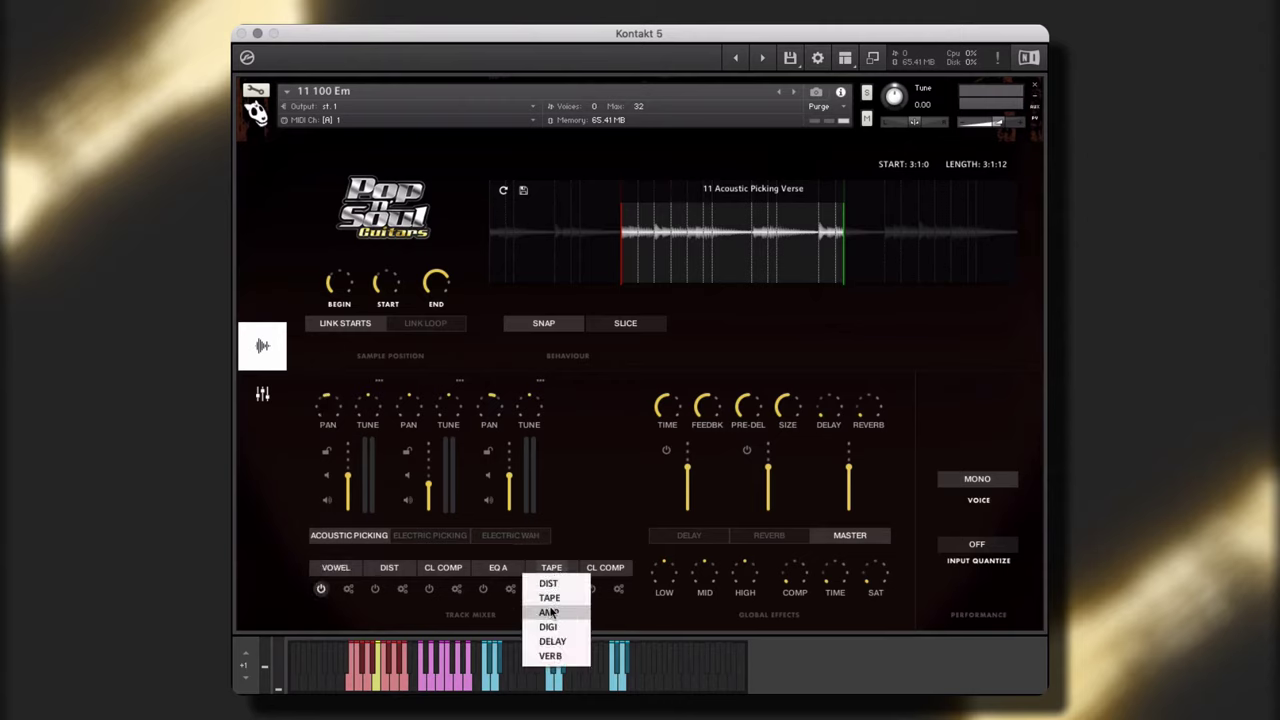
pyautogui.click(547, 610)
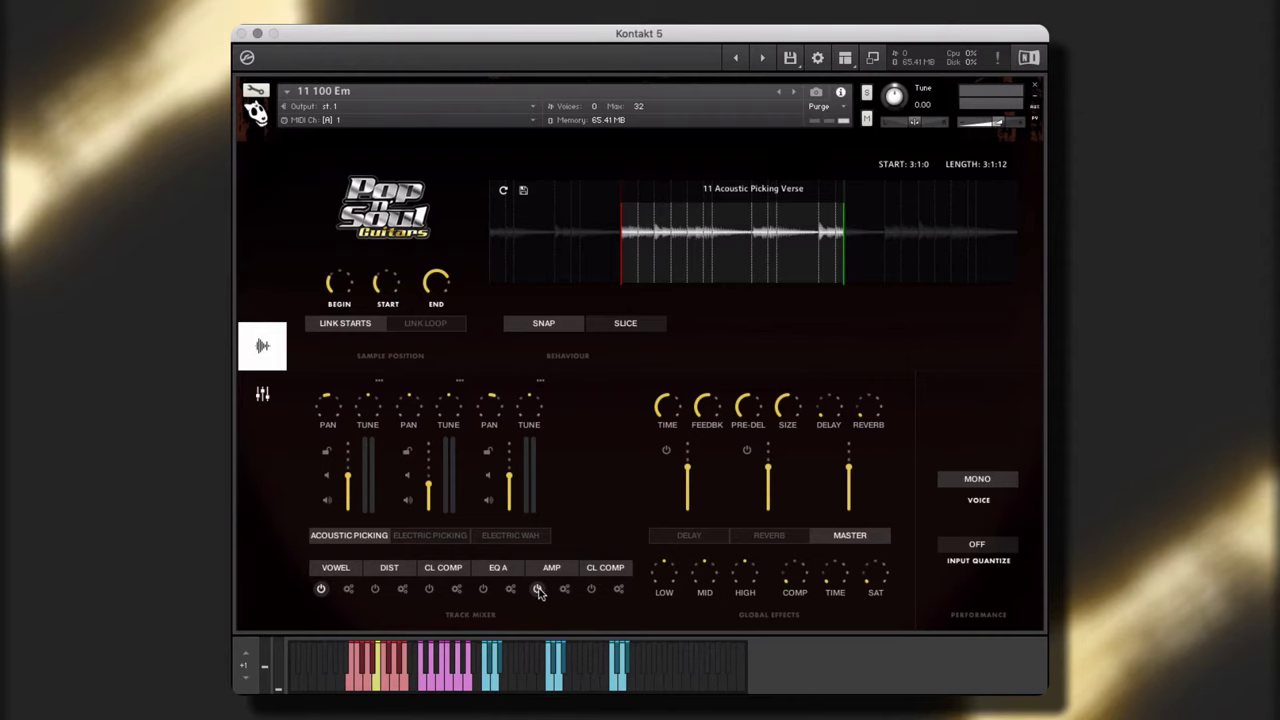
# Increase the compression amount and raise tape saturation to 30%
pyautogui.click(262, 393)
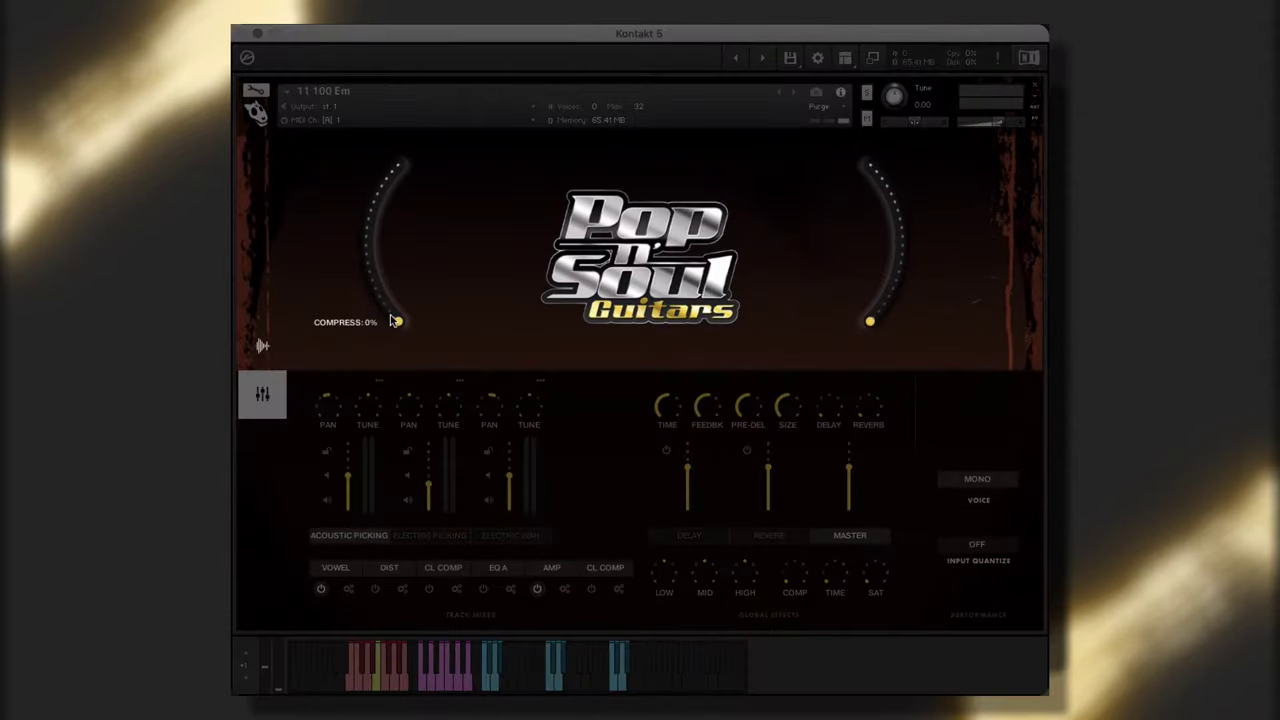
pyautogui.moveTo(380, 311); pyautogui.dragTo(374, 276)
pyautogui.moveTo(870, 322); pyautogui.dragTo(895, 276)
pyautogui.click(262, 345)
# Set slicing to 1/1, link the loop to the region, and move the region start to 1:1:0
pyautogui.click(620, 324)
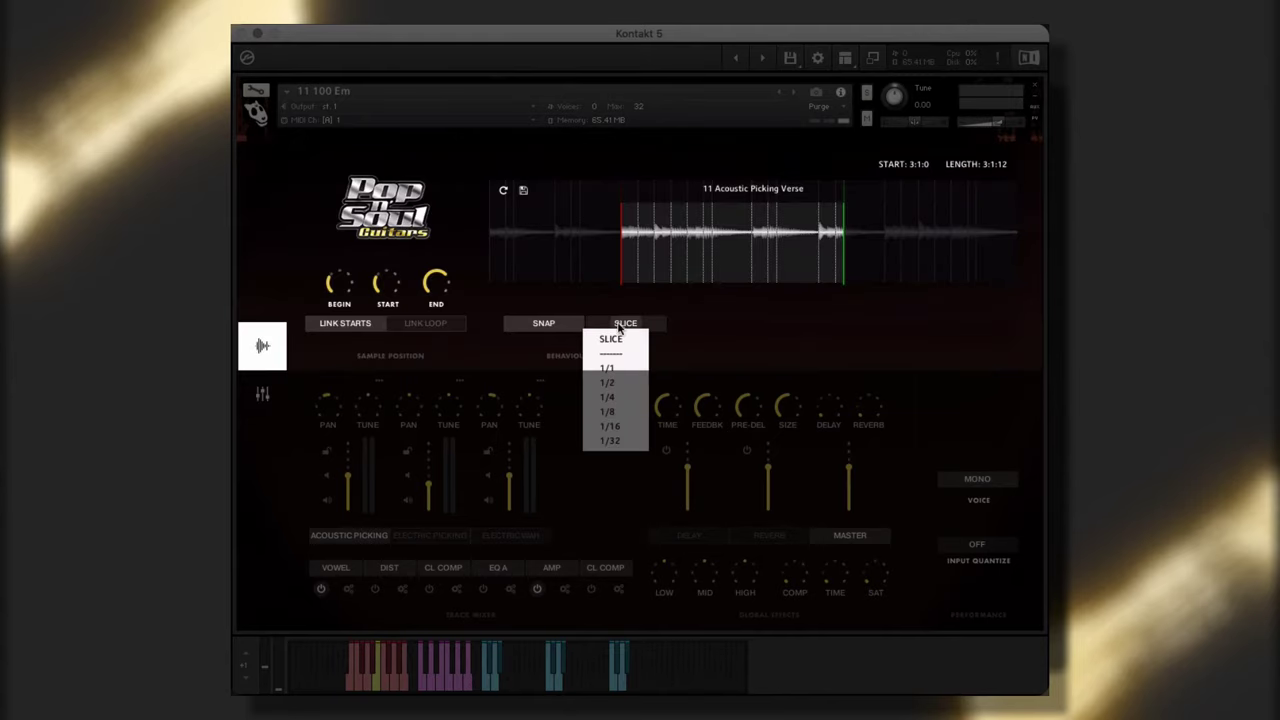
pyautogui.click(607, 368)
pyautogui.click(425, 323)
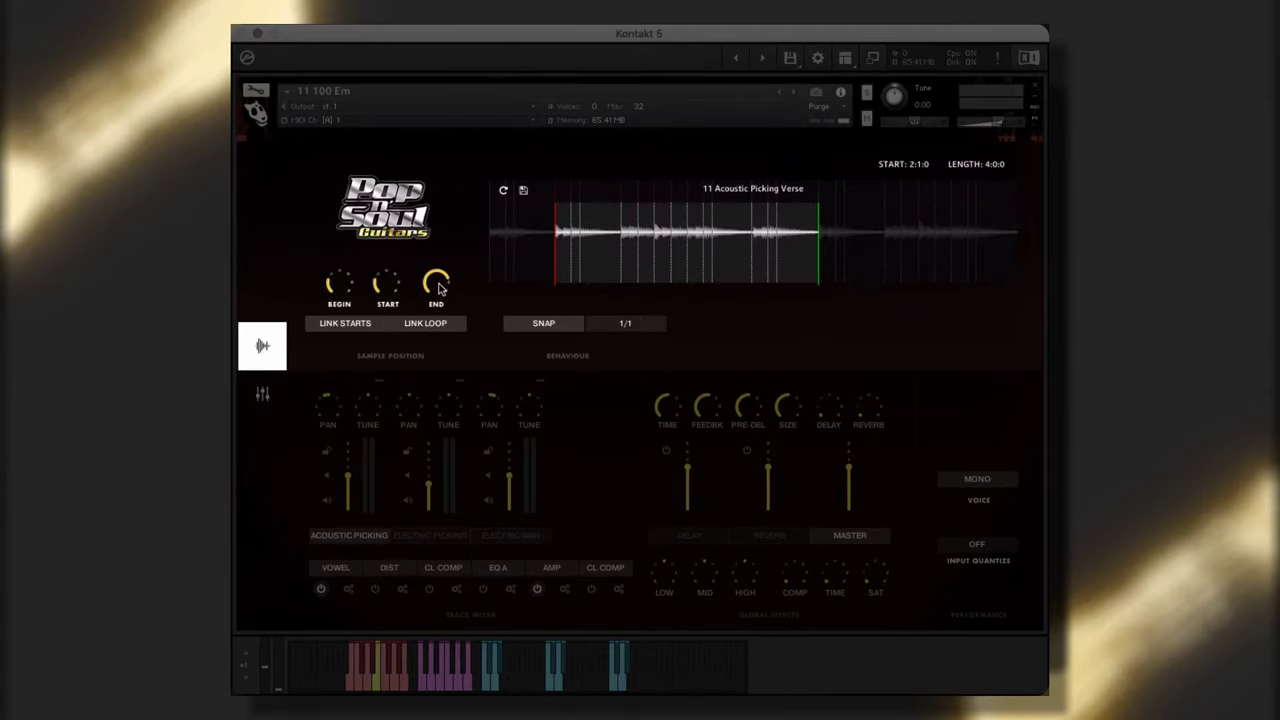
pyautogui.moveTo(437, 289); pyautogui.dragTo(437, 294)
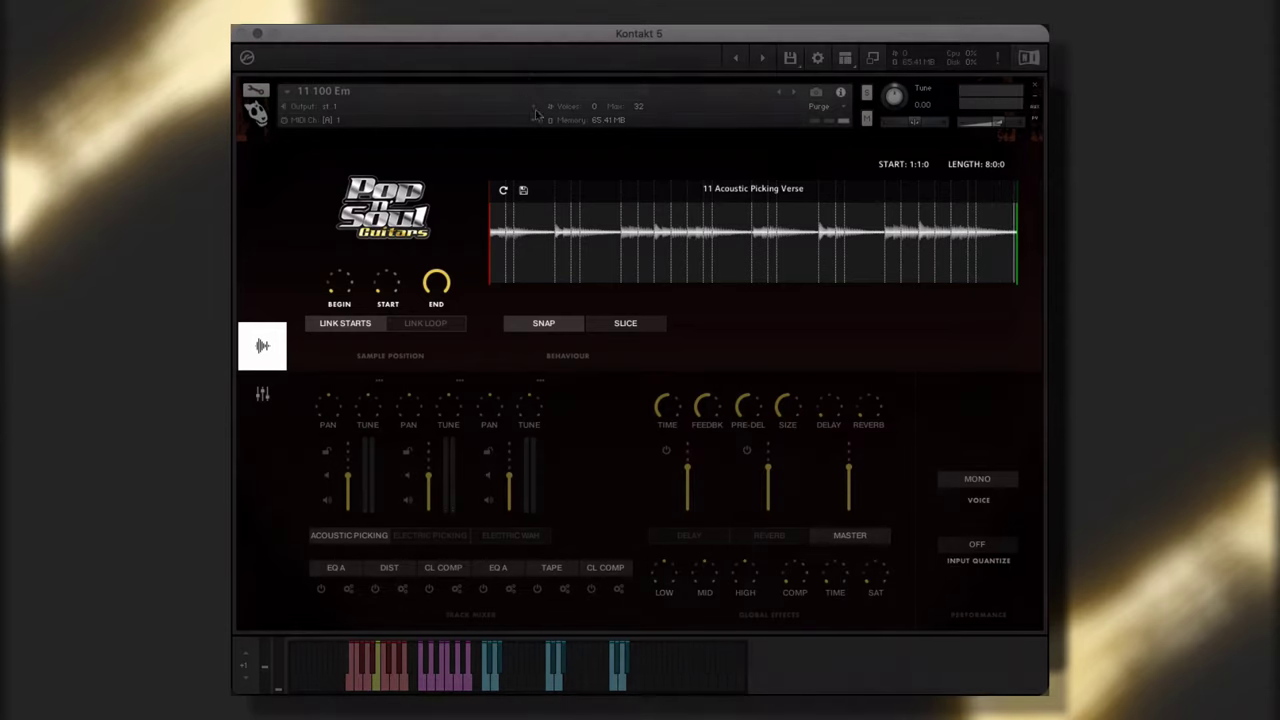
# Set slicing to 1/1, shorten the region to 2 bars, then extend the Chorus region end to 7 bars
pyautogui.click(621, 334)
pyautogui.click(606, 366)
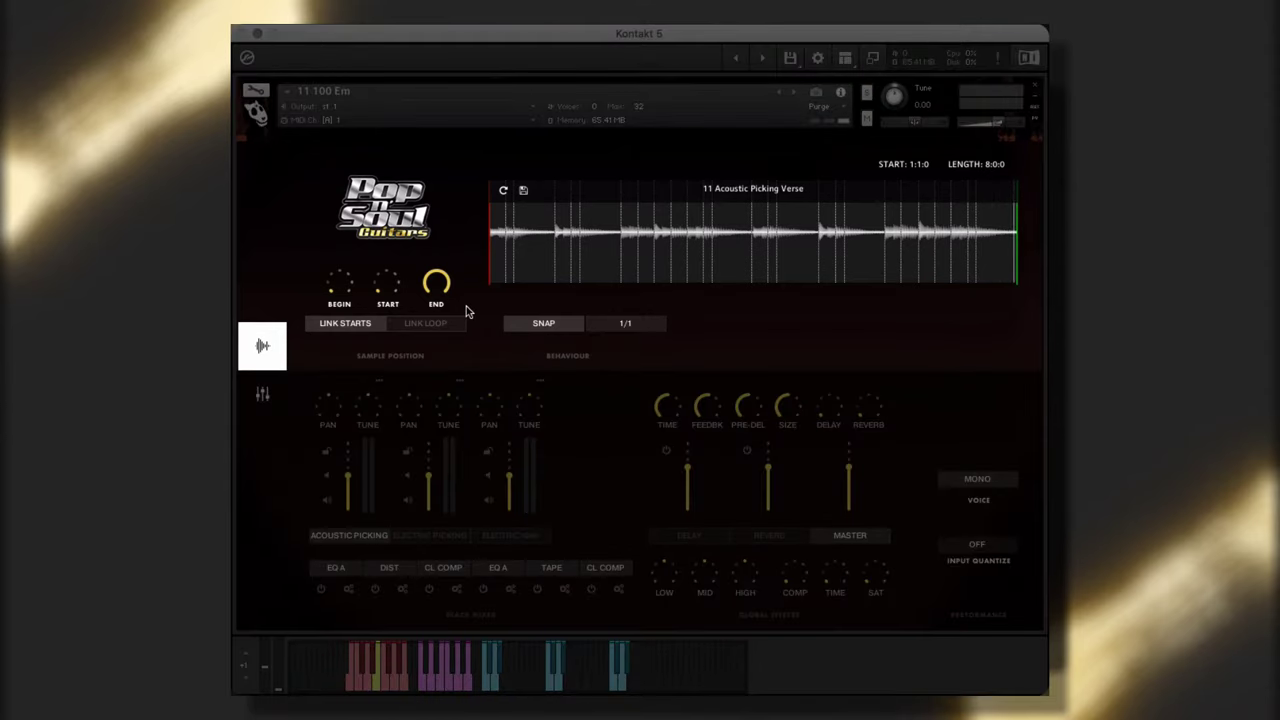
pyautogui.moveTo(437, 287); pyautogui.dragTo(430, 352)
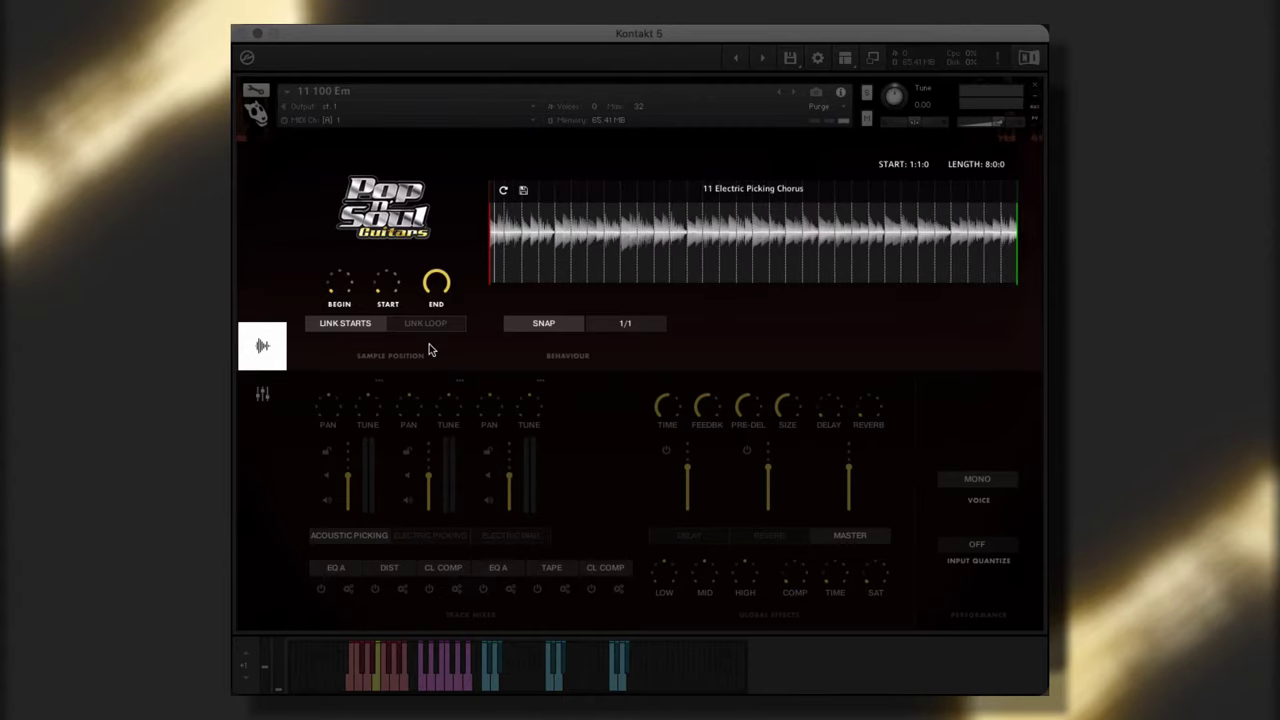
pyautogui.moveTo(434, 287); pyautogui.dragTo(425, 338)
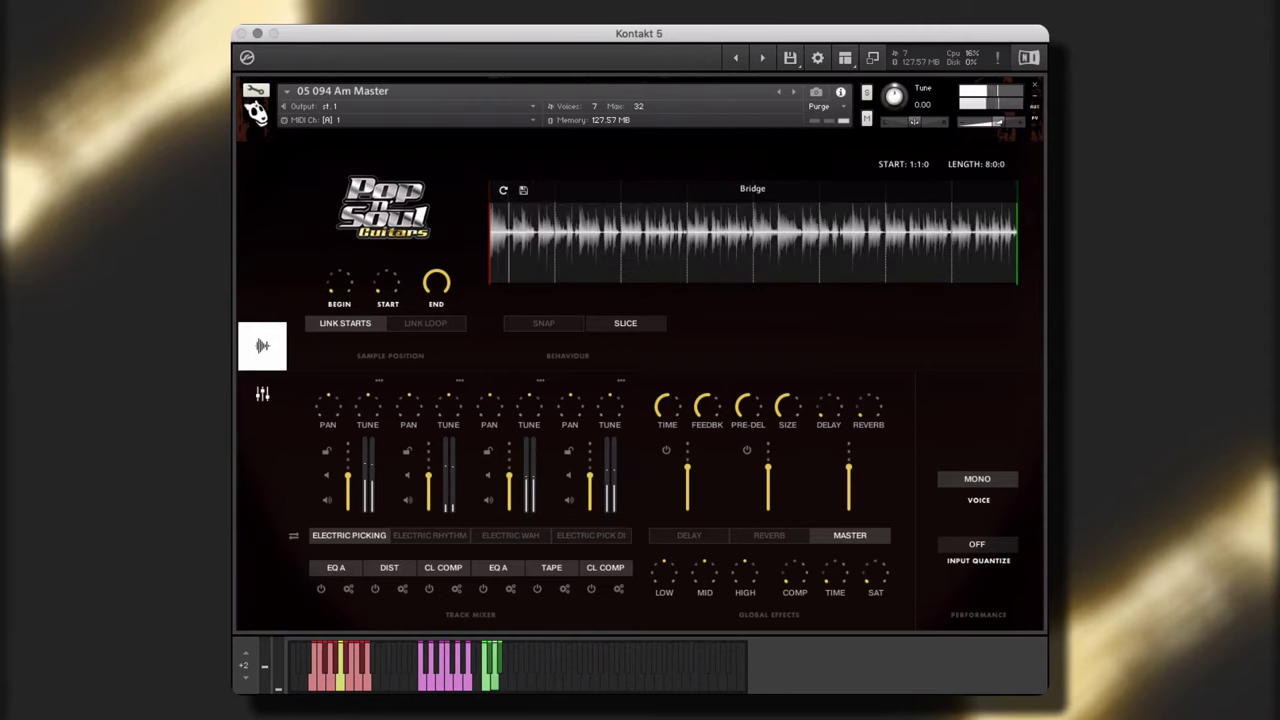
# Put CHORUS in the first effect slot and replace the tape effect with reverb
pyautogui.click(336, 567)
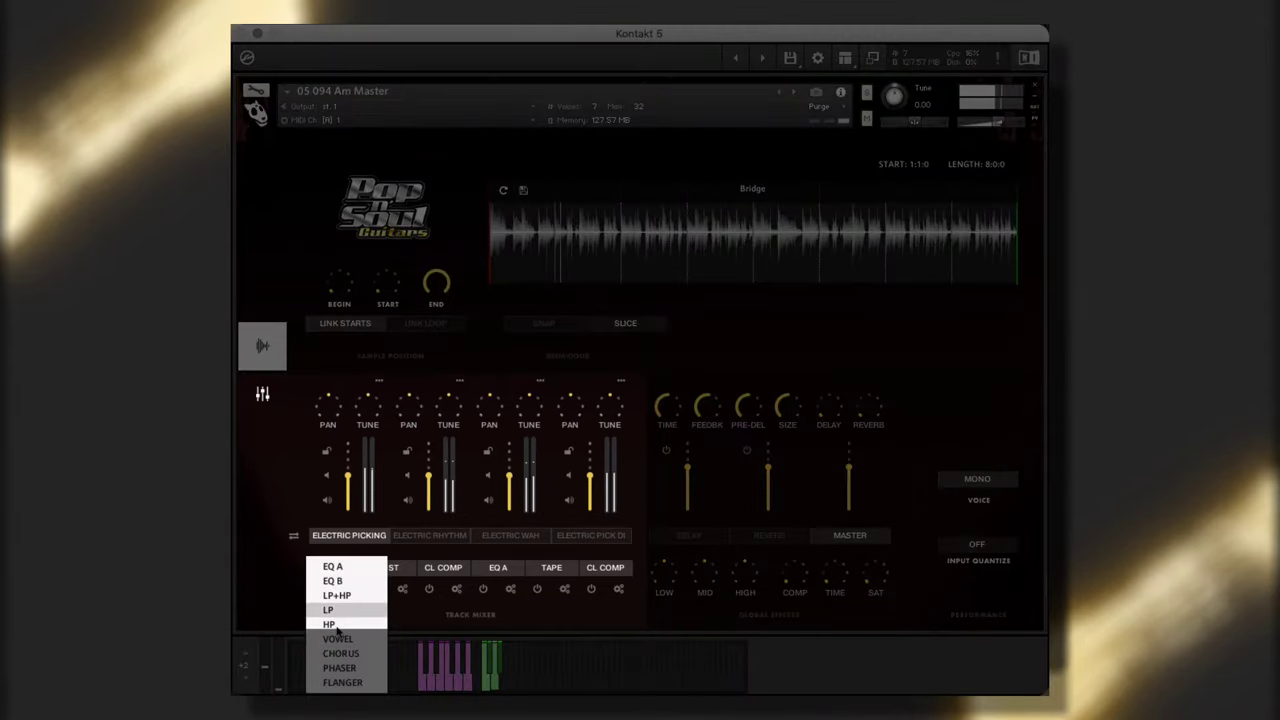
pyautogui.click(340, 653)
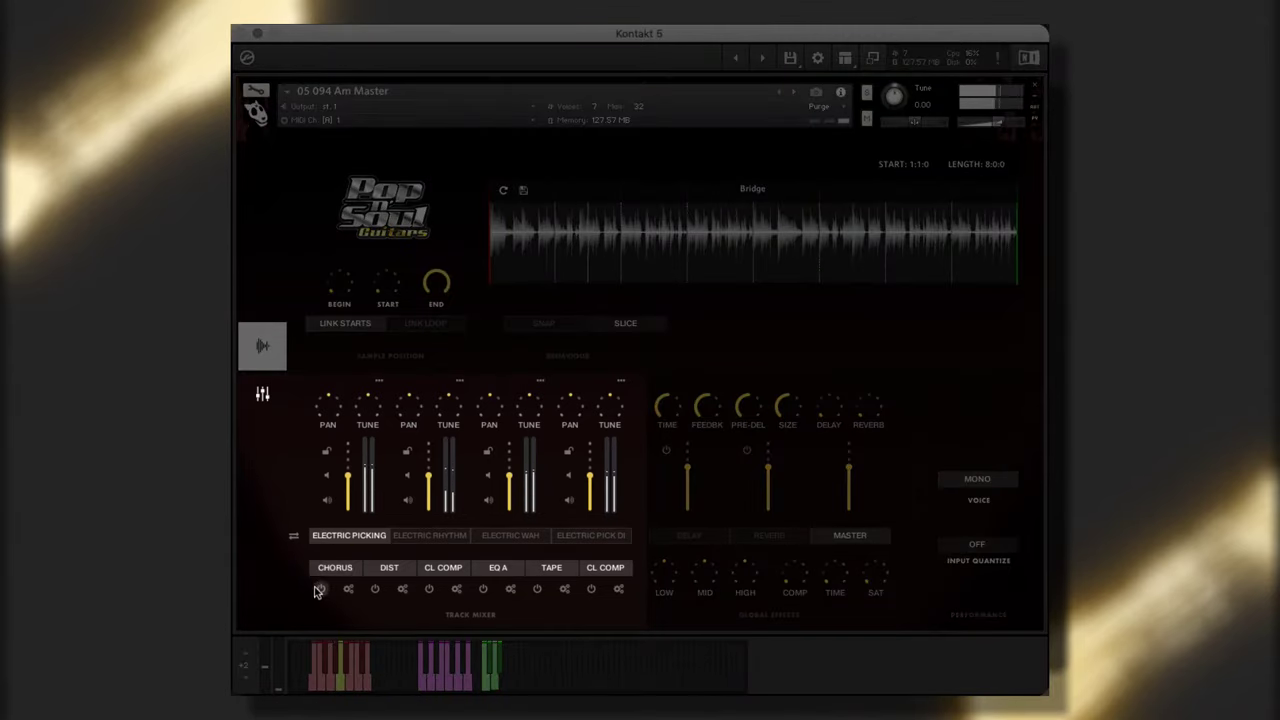
pyautogui.click(551, 567)
pyautogui.click(550, 655)
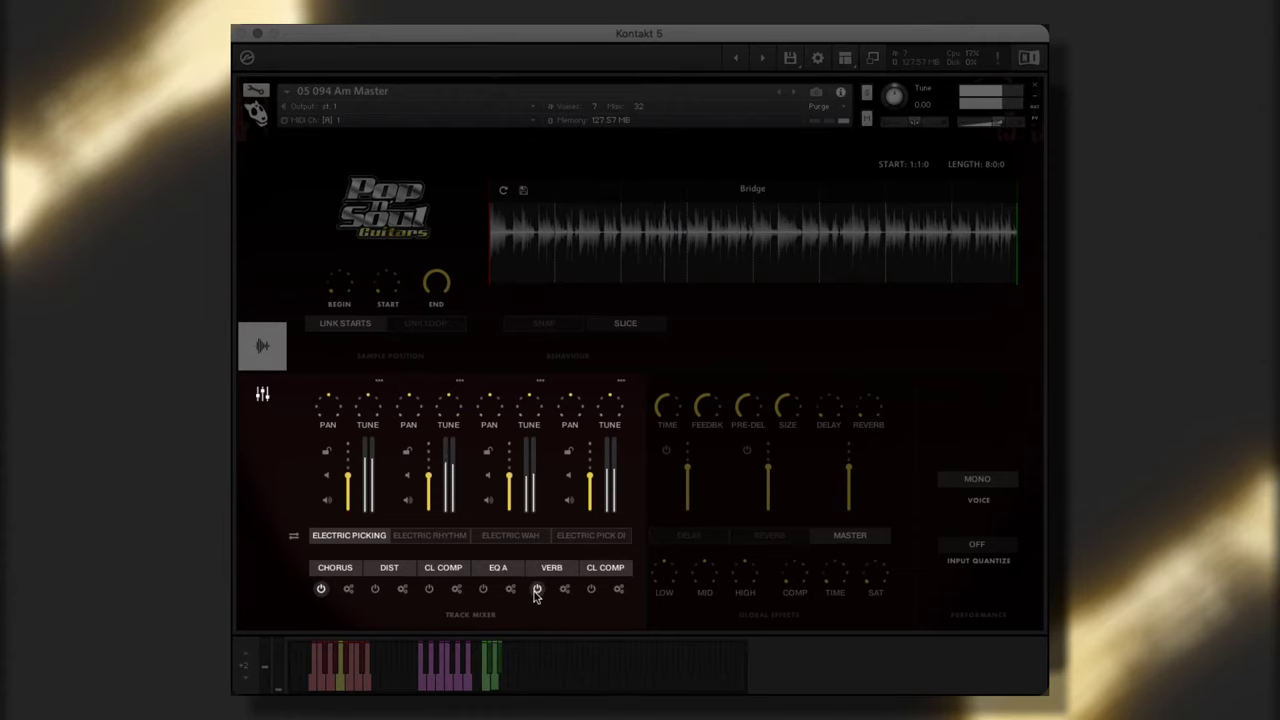
# Lower the CHORUS wet level to -9.4 dB and check the reverb settings
pyautogui.click(348, 589)
pyautogui.scroll(-2, 567, 582)
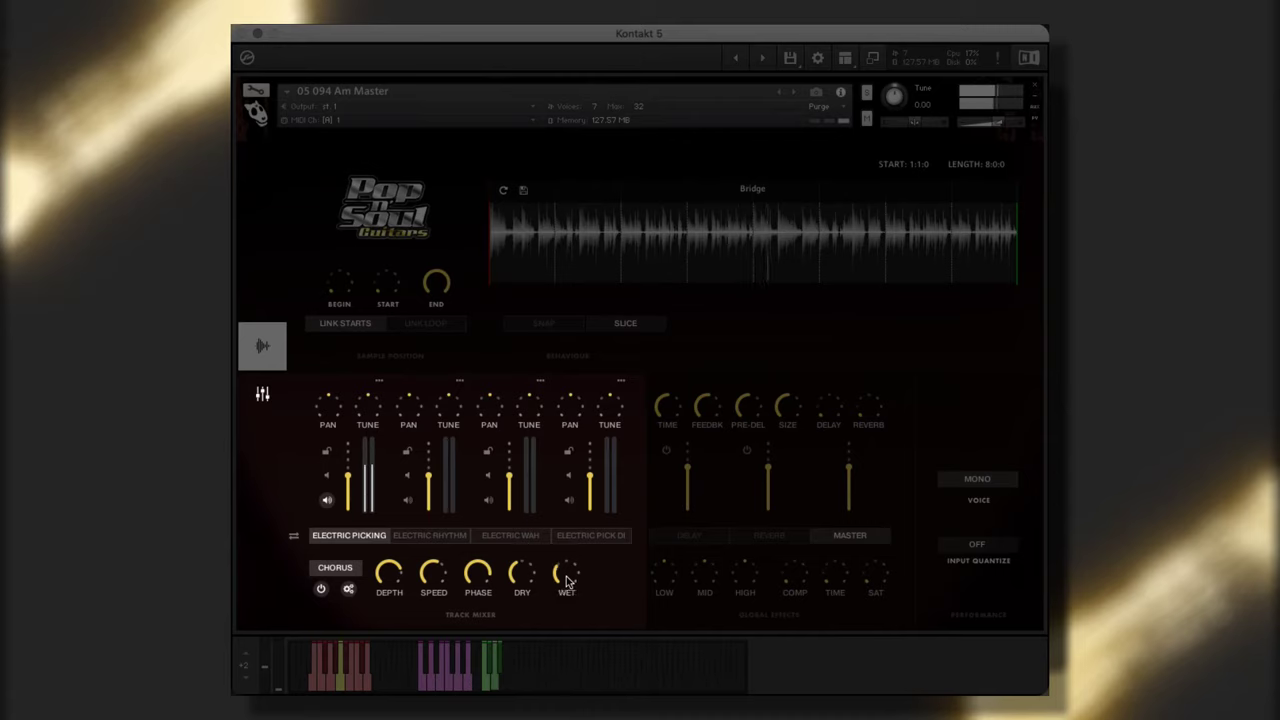
pyautogui.click(566, 586)
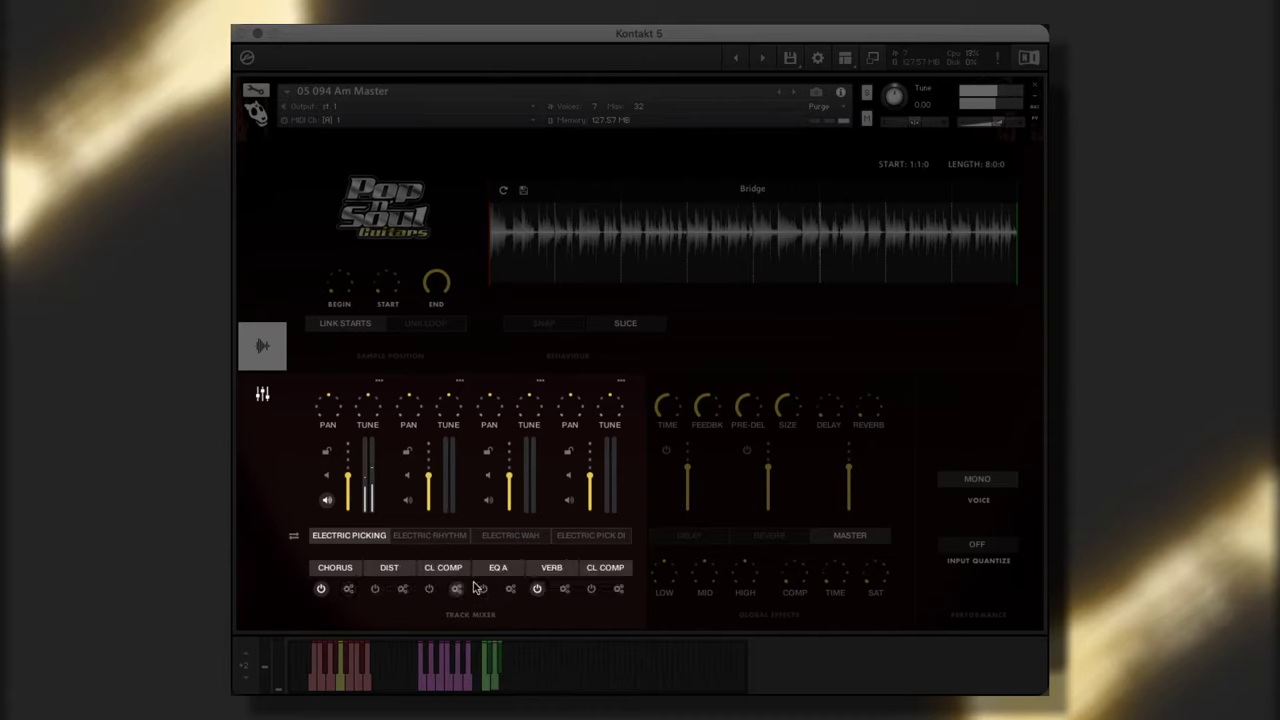
pyautogui.click(565, 589)
pyautogui.moveTo(598, 590)
pyautogui.moveTo(434, 579)
pyautogui.click(348, 588)
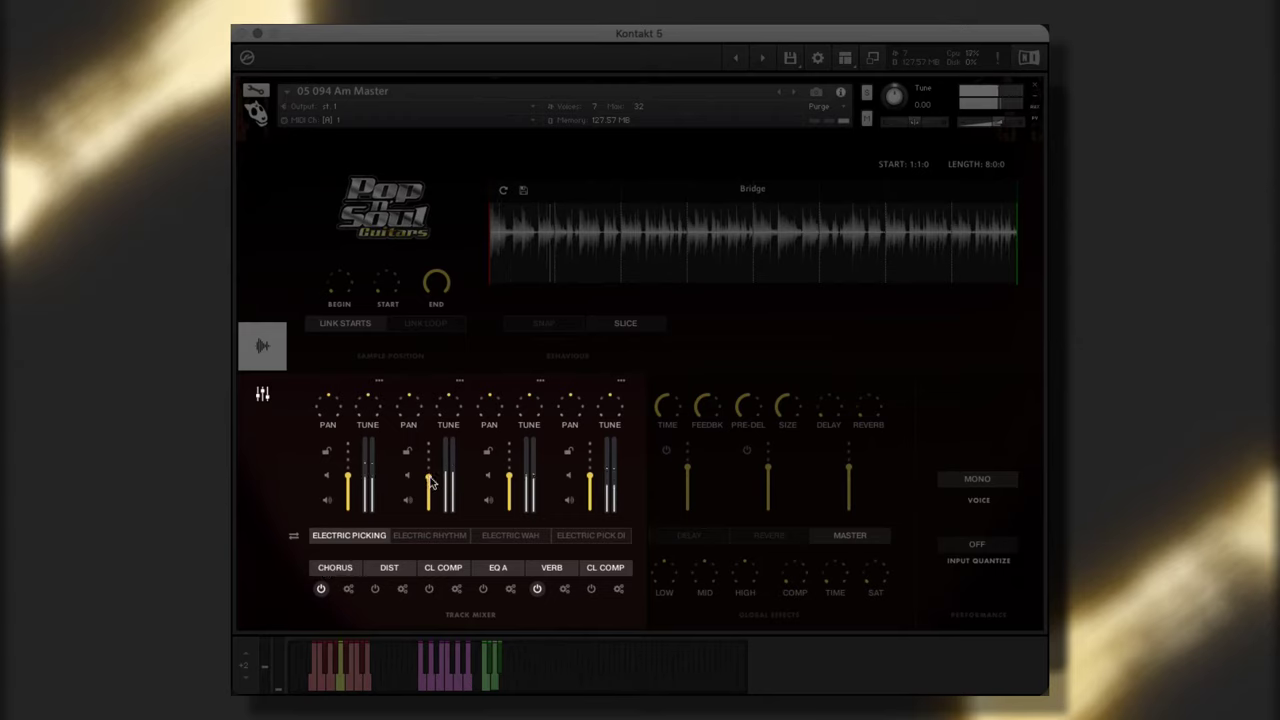
# Pan mixer channel 3 to 10 R, then view the DI guitar channels and return to the main four
pyautogui.moveTo(476, 430); pyautogui.dragTo(555, 422)
pyautogui.click(294, 538)
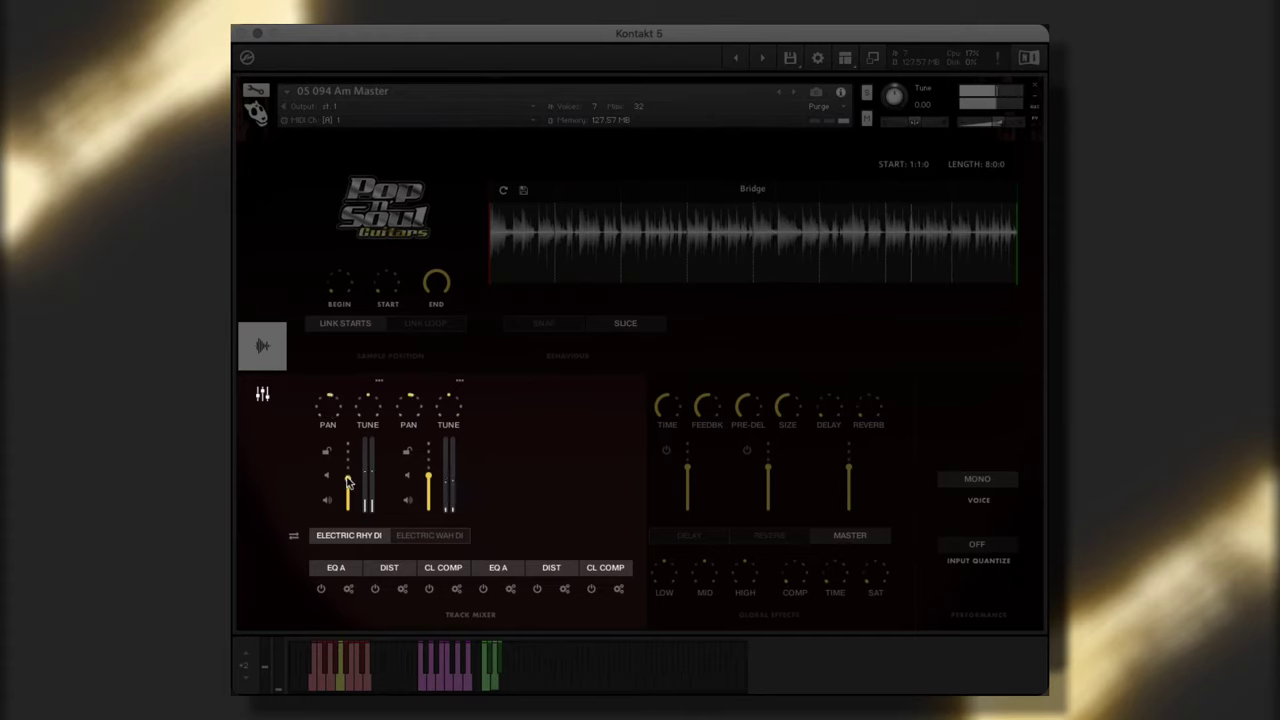
pyautogui.click(294, 536)
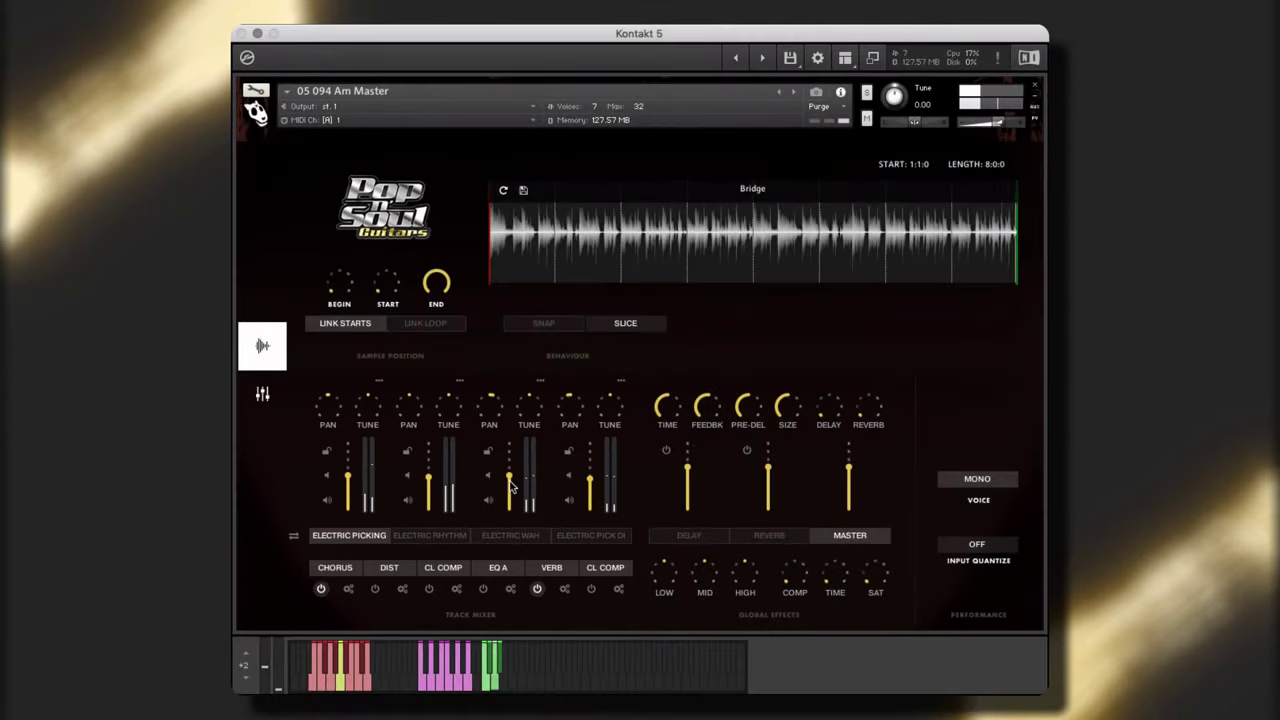
# Raise the COMPRESS amount to 29% and TAPE SAT to 35%, then return to the waveform view
pyautogui.click(262, 393)
pyautogui.moveTo(388, 308)
pyautogui.moveTo(388, 308); pyautogui.dragTo(355, 267)
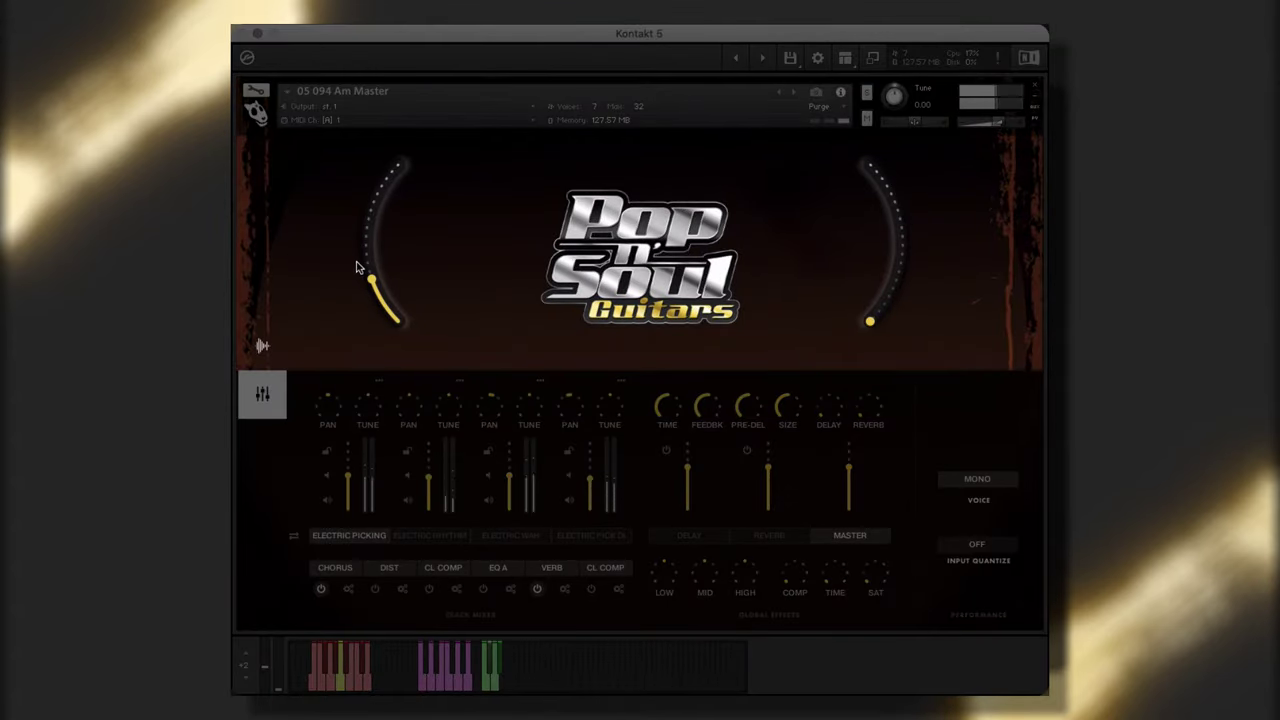
pyautogui.moveTo(885, 306)
pyautogui.moveTo(885, 306); pyautogui.dragTo(904, 271)
pyautogui.click(263, 350)
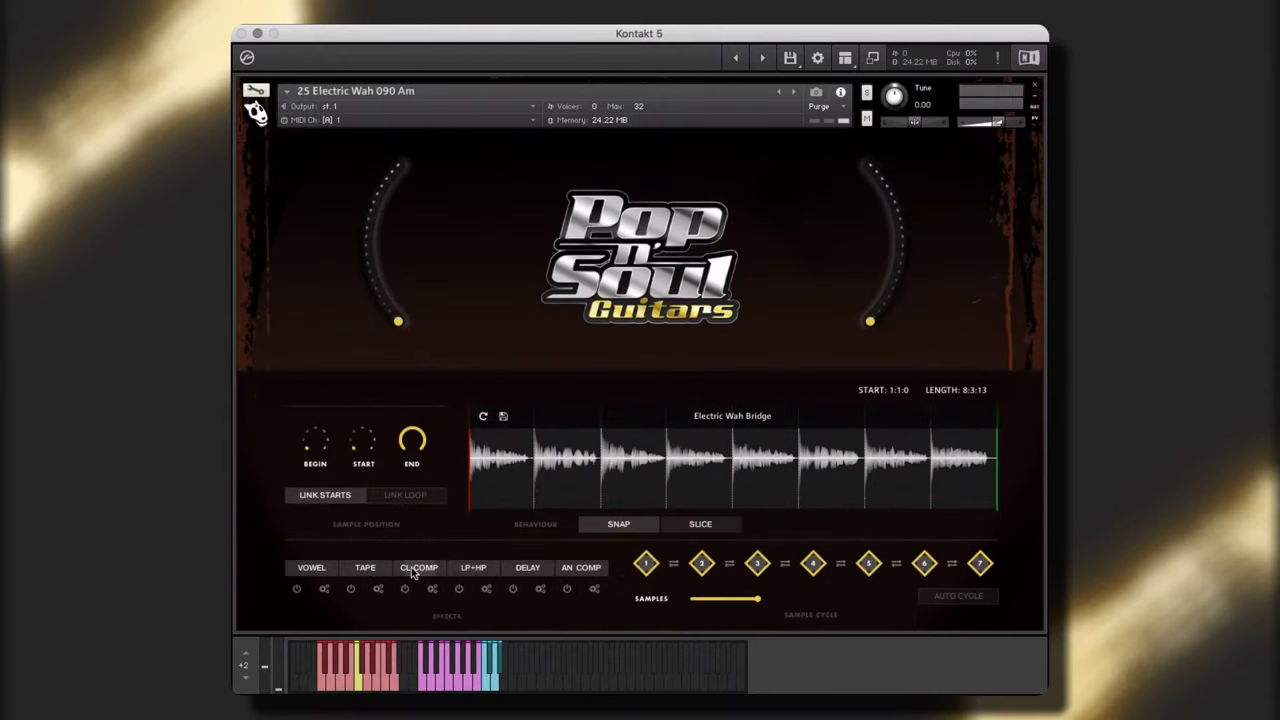
# Replace CL COMP with FB COMP and AN COMP with a LIMITER, then switch the limiter on
pyautogui.click(419, 567)
pyautogui.click(413, 612)
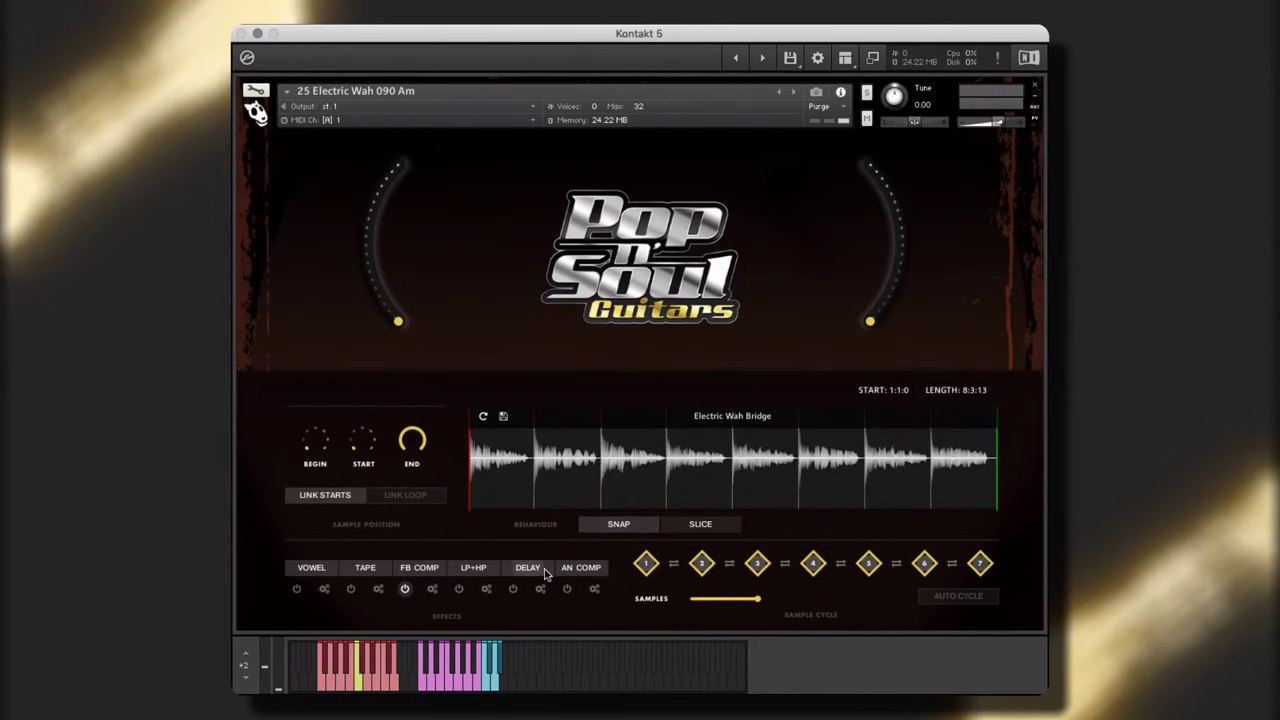
pyautogui.click(581, 567)
pyautogui.click(585, 641)
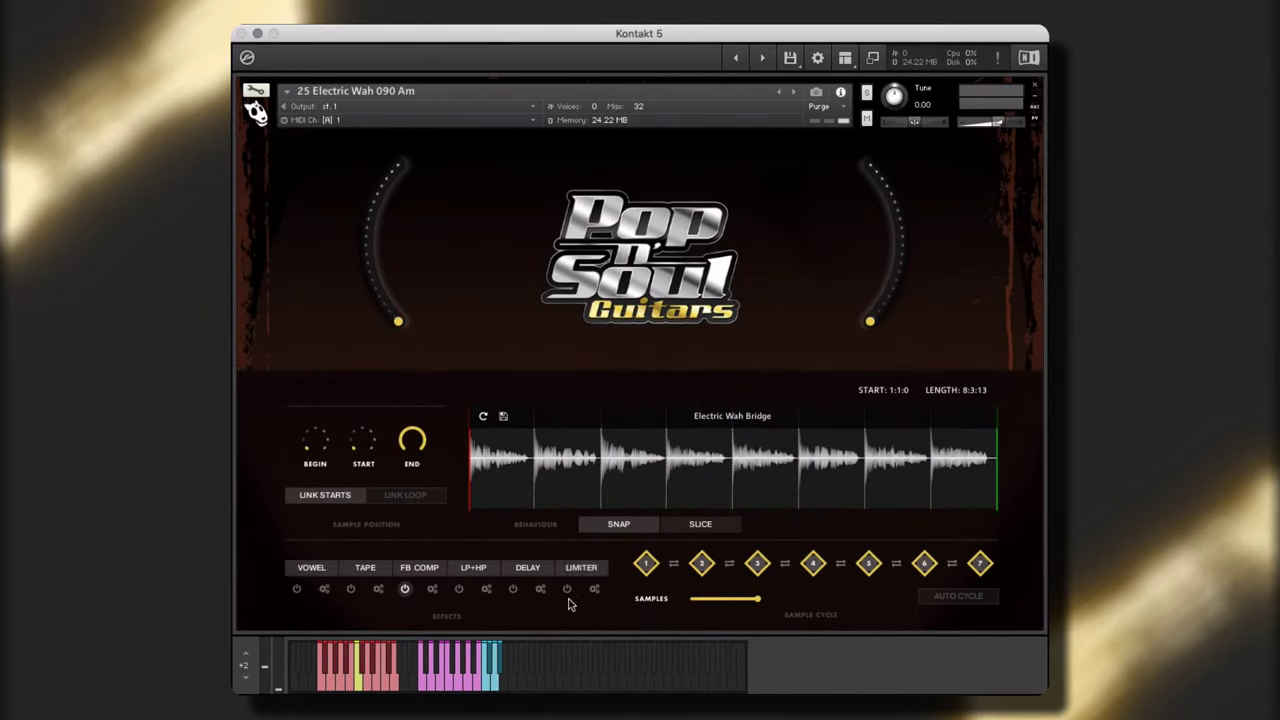
pyautogui.click(567, 590)
# Move the loop start to 3:1:21 and save the trimmed loop into Slot 1
pyautogui.moveTo(372, 452); pyautogui.dragTo(419, 472)
pyautogui.click(501, 419)
pyautogui.click(510, 448)
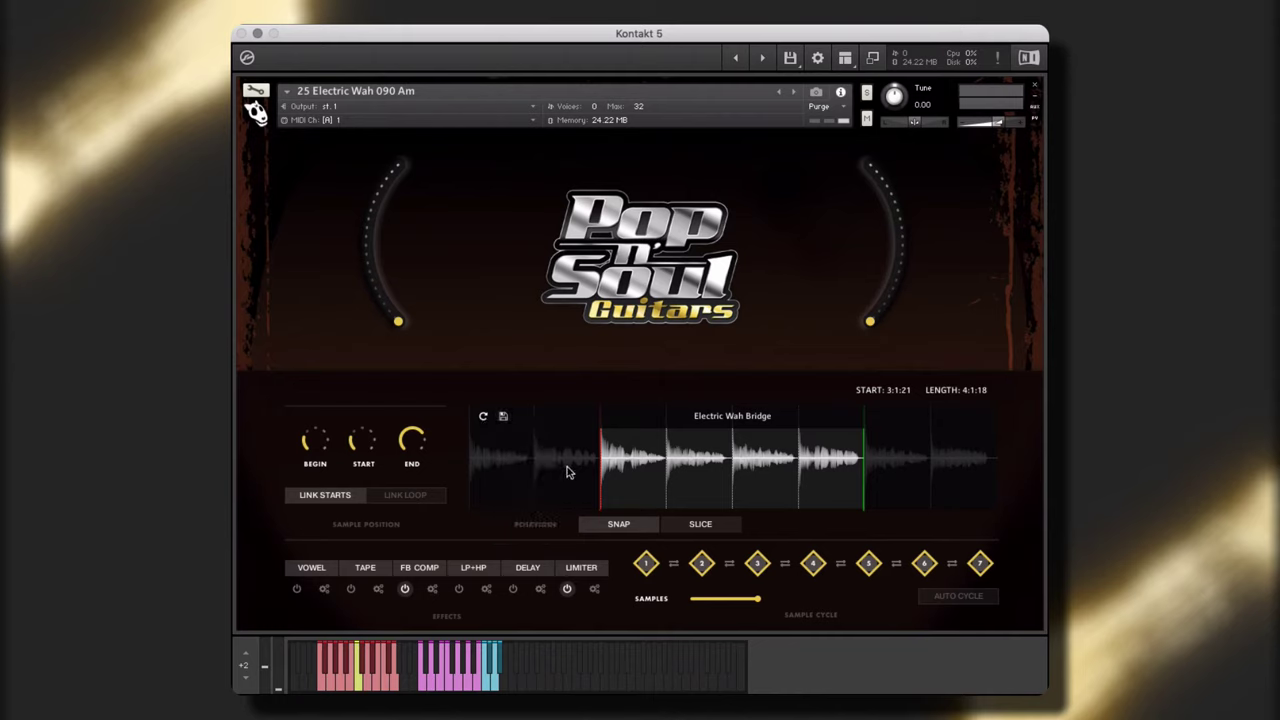
# Enable auto cycling limited to four samples, toggling it off and back on
pyautogui.click(986, 597)
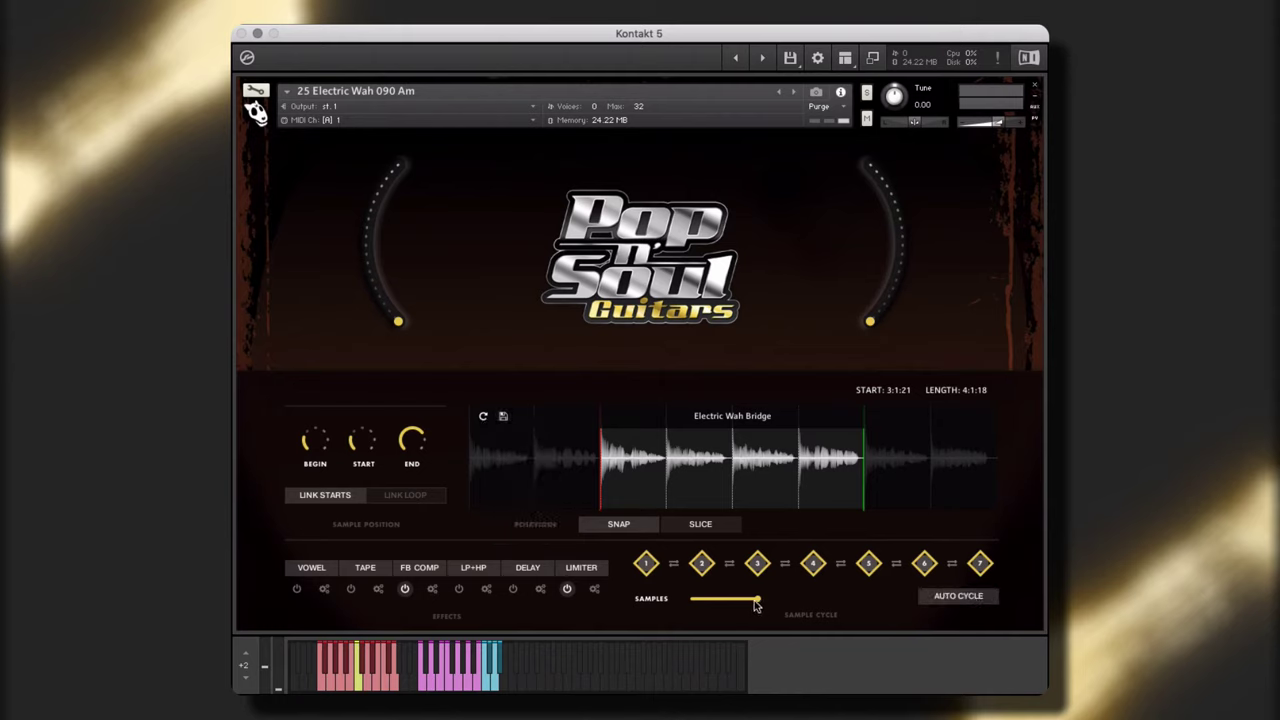
pyautogui.moveTo(757, 601); pyautogui.dragTo(707, 604)
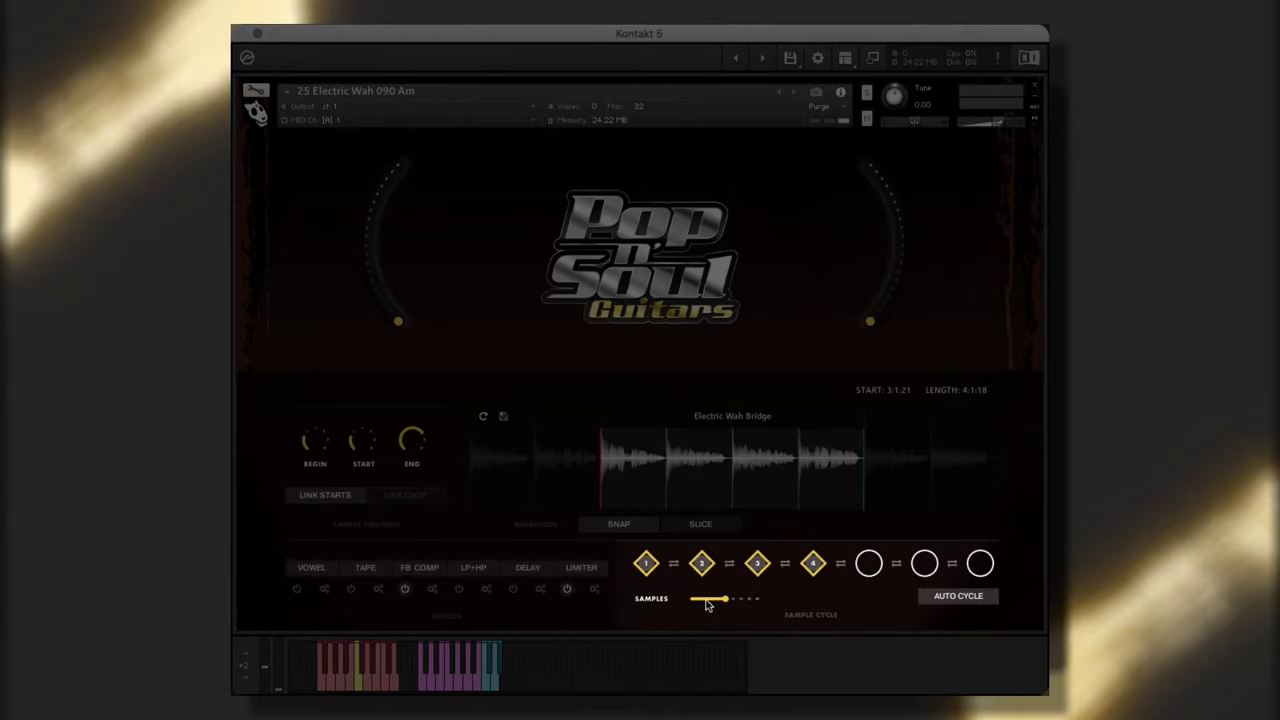
pyautogui.click(935, 599)
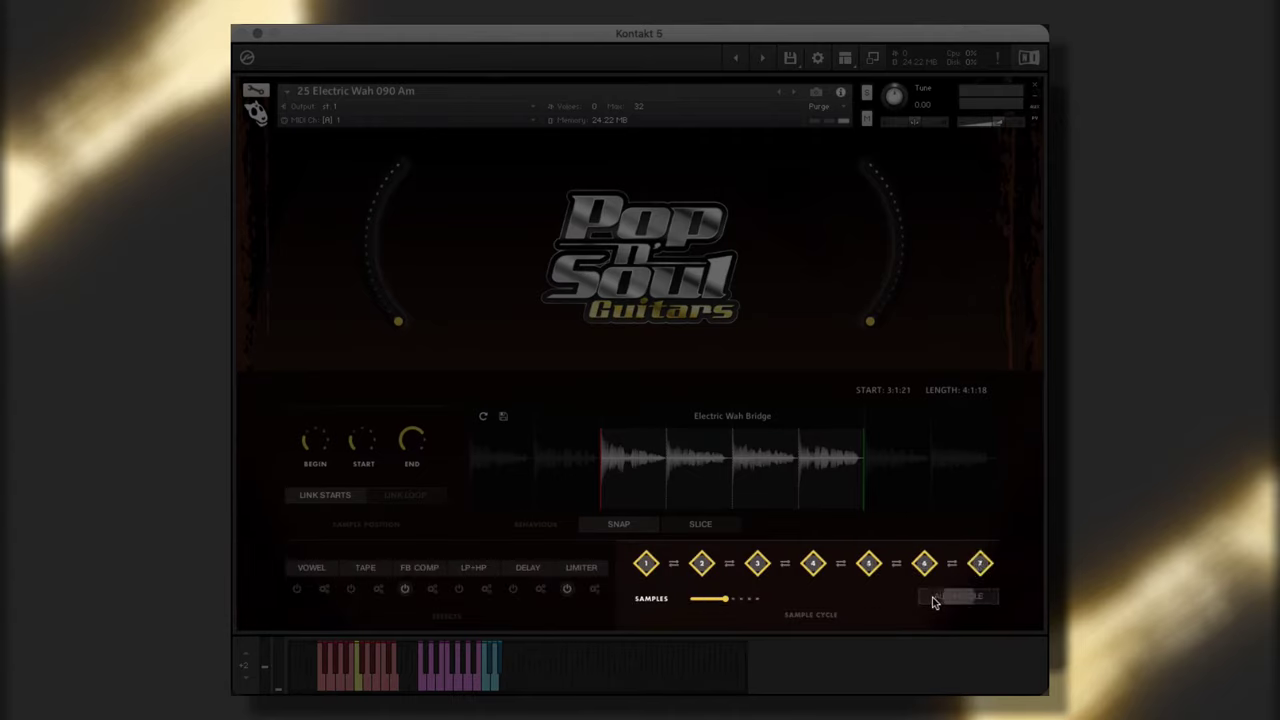
pyautogui.click(935, 599)
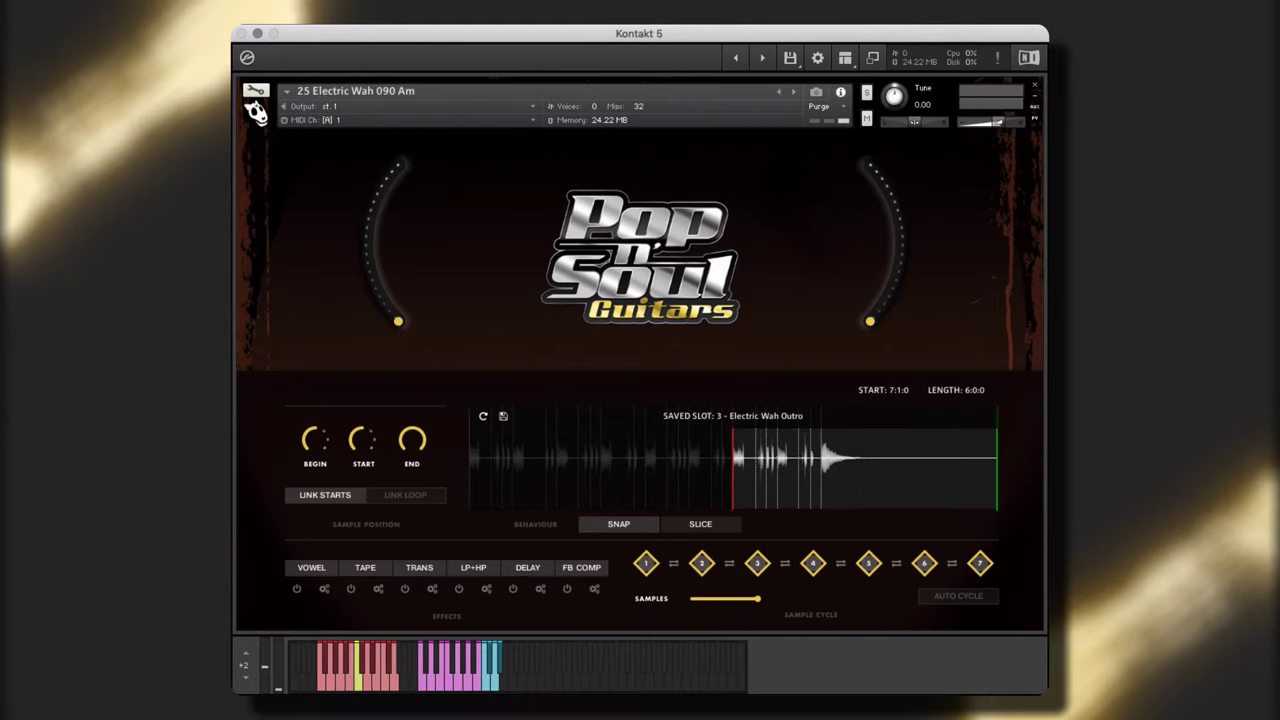
# Enable AUTO CYCLE and drag the SAMPLES slider down to three samples
pyautogui.click(945, 596)
pyautogui.moveTo(757, 601); pyautogui.dragTo(697, 601)
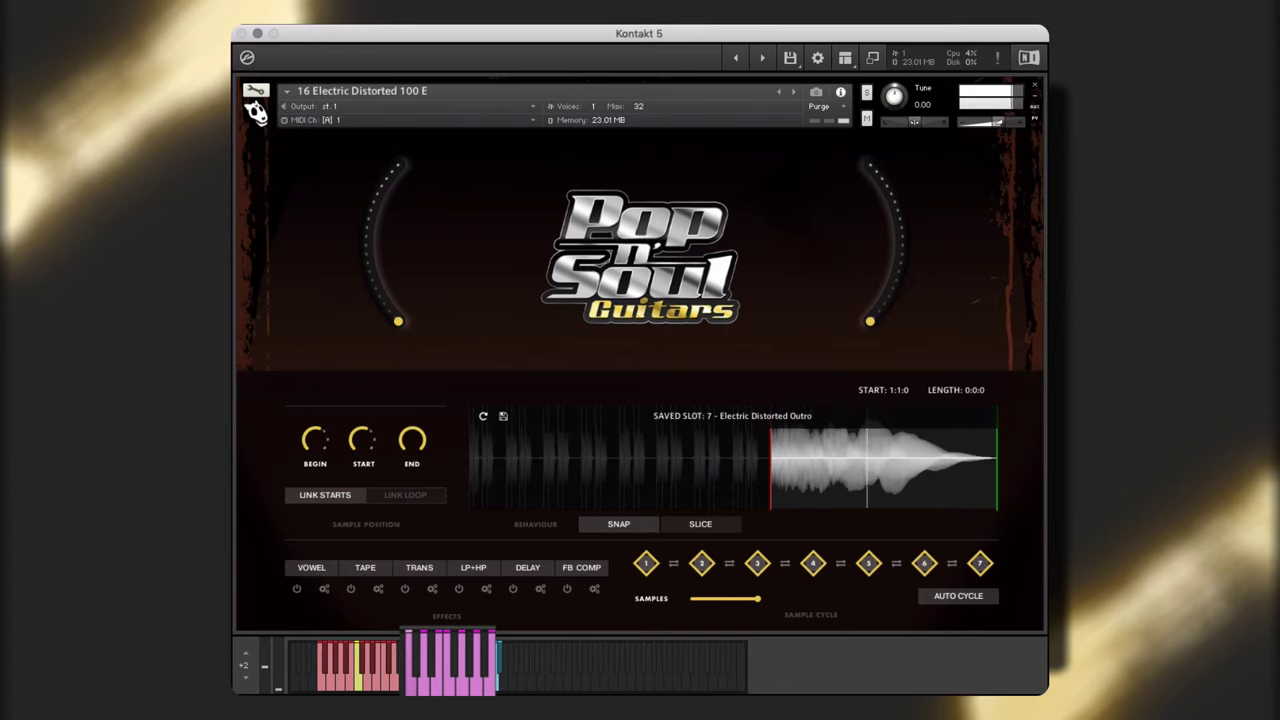
# Switch AUTO CYCLE off for the Electric Distorted patch
pyautogui.click(963, 600)
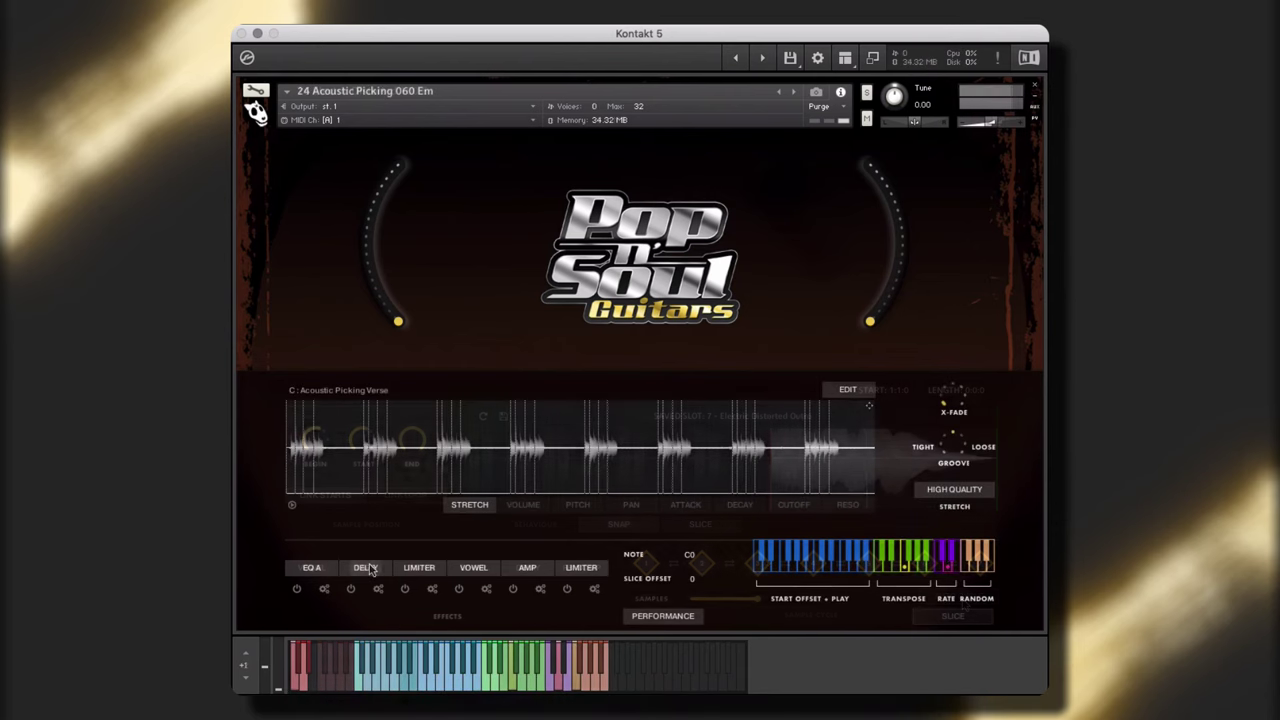
# Replace DELAY with TAPE and VOWEL with EQ B in the effects chain
pyautogui.click(365, 567)
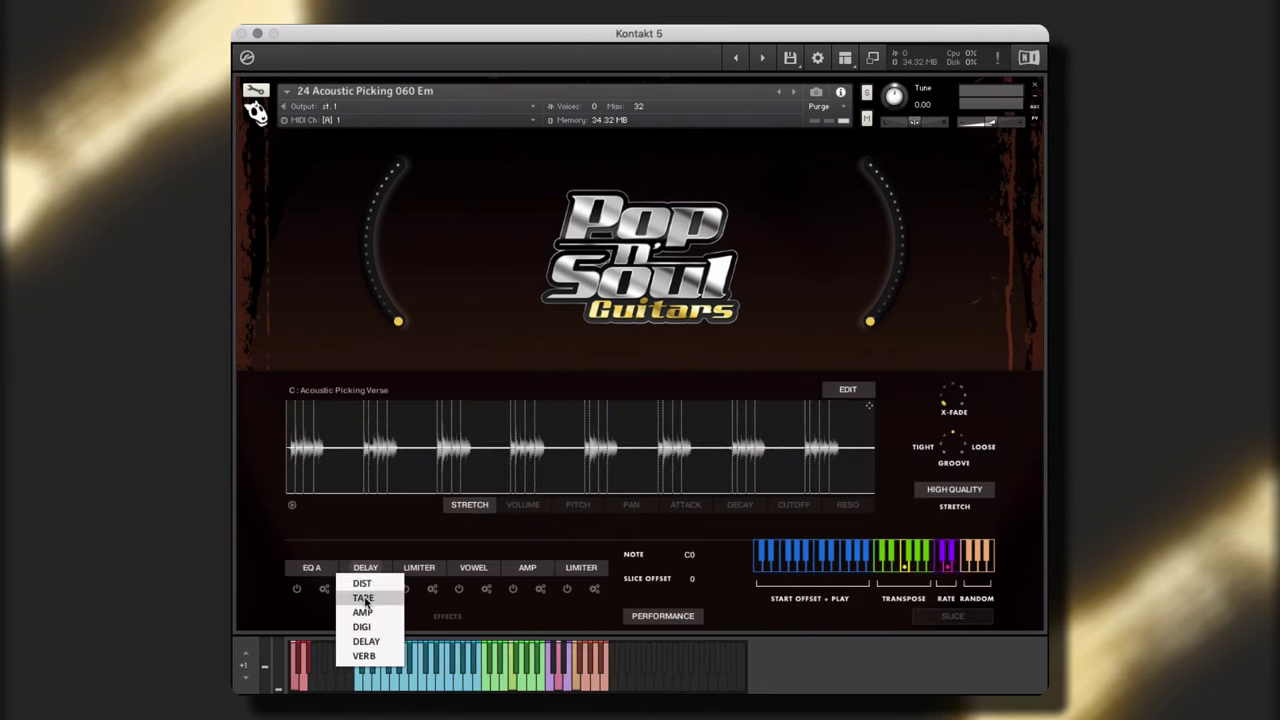
pyautogui.click(365, 598)
pyautogui.click(473, 567)
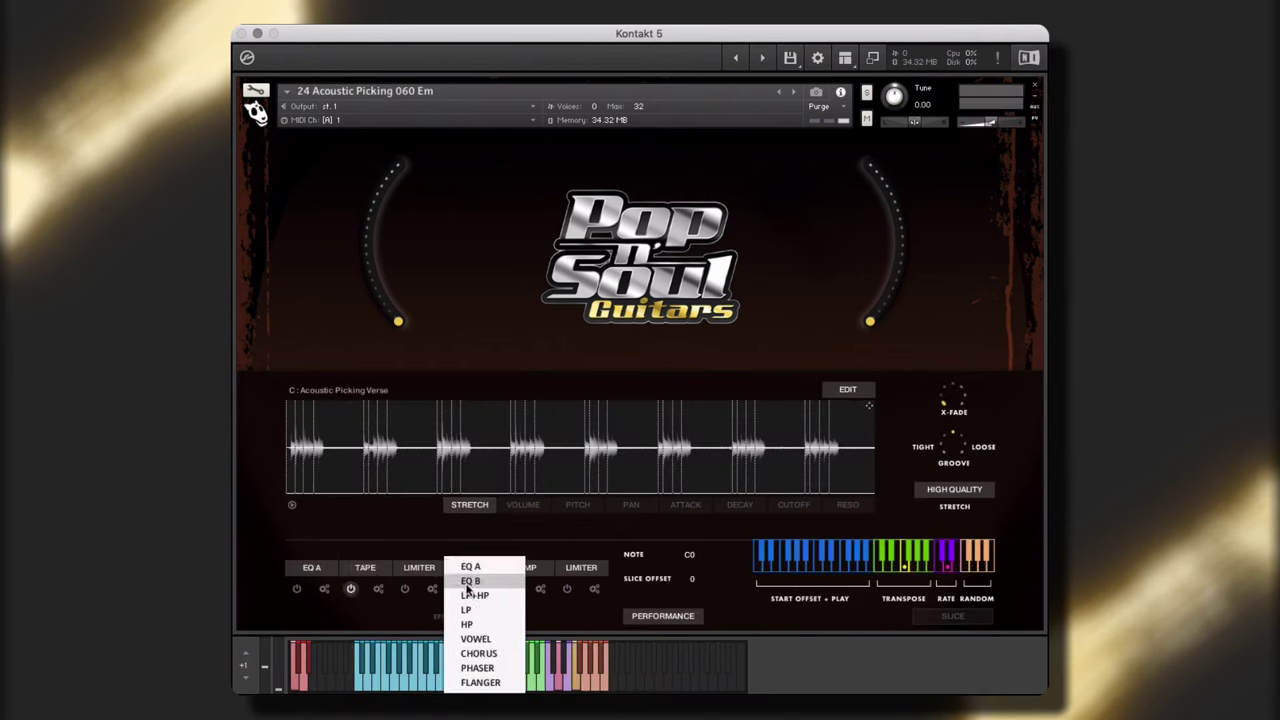
pyautogui.click(469, 581)
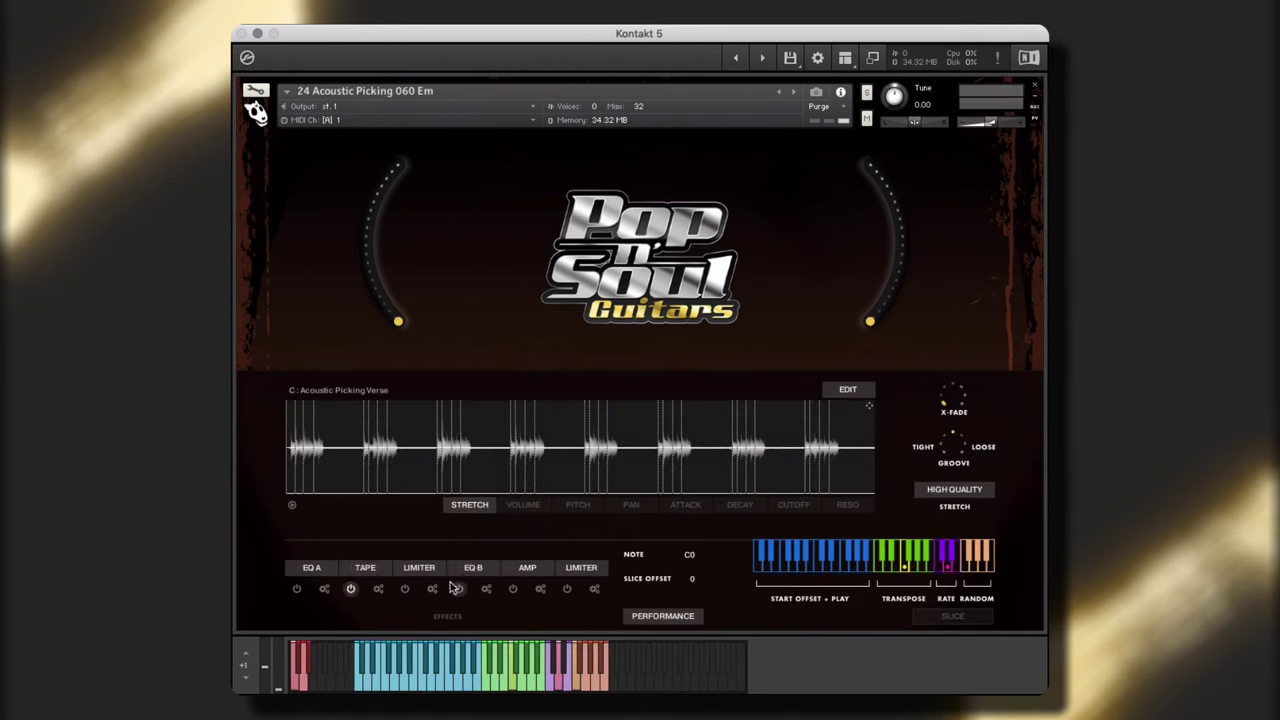
# Lower one slice's pitch to -3, pan slices to one side, and set cutoff 69.8% on slices 5 and 7
pyautogui.click(577, 504)
pyautogui.moveTo(470, 448)
pyautogui.mouseDown()
pyautogui.moveTo(563, 464)
pyautogui.moveTo(563, 442)
pyautogui.moveTo(614, 468)
pyautogui.moveTo(620, 506)
pyautogui.moveTo(600, 468)
pyautogui.mouseUp()
pyautogui.click(628, 505)
pyautogui.moveTo(708, 472)
pyautogui.mouseDown()
pyautogui.moveTo(829, 452)
pyautogui.moveTo(860, 470)
pyautogui.mouseUp()
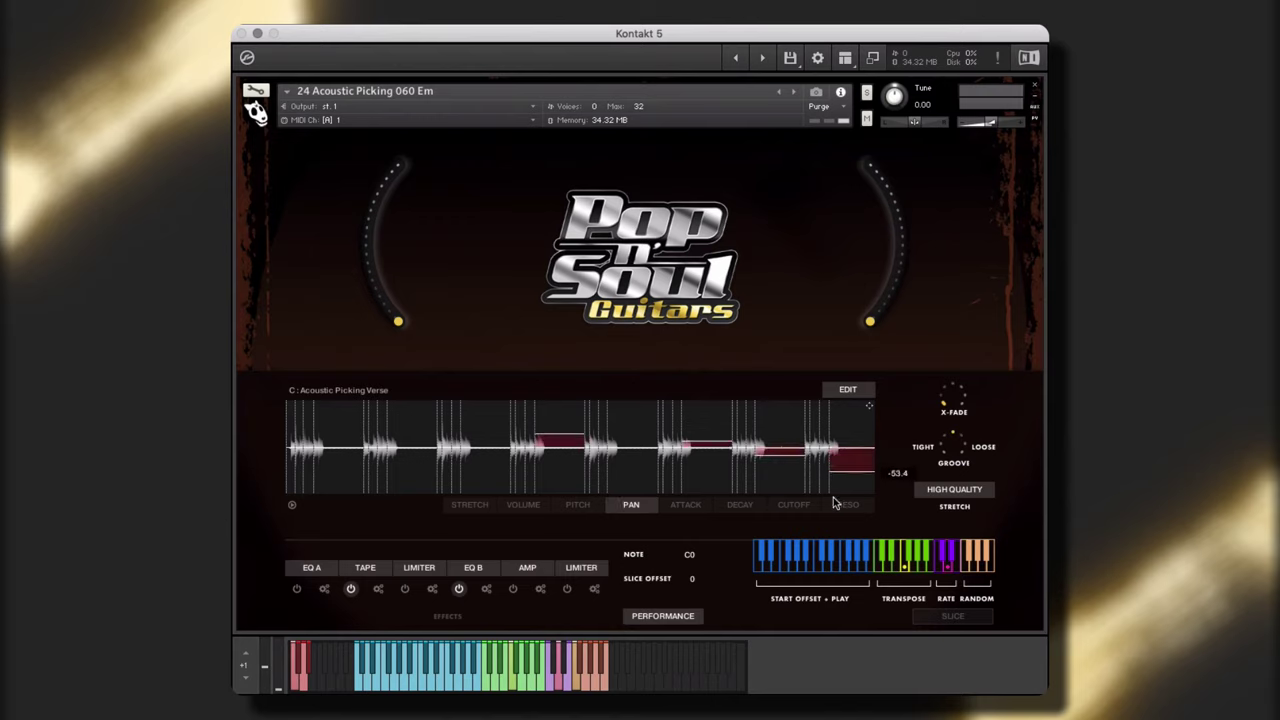
pyautogui.click(790, 505)
pyautogui.moveTo(657, 480)
pyautogui.mouseDown()
pyautogui.moveTo(621, 464)
pyautogui.moveTo(649, 468)
pyautogui.moveTo(705, 471)
pyautogui.mouseUp()
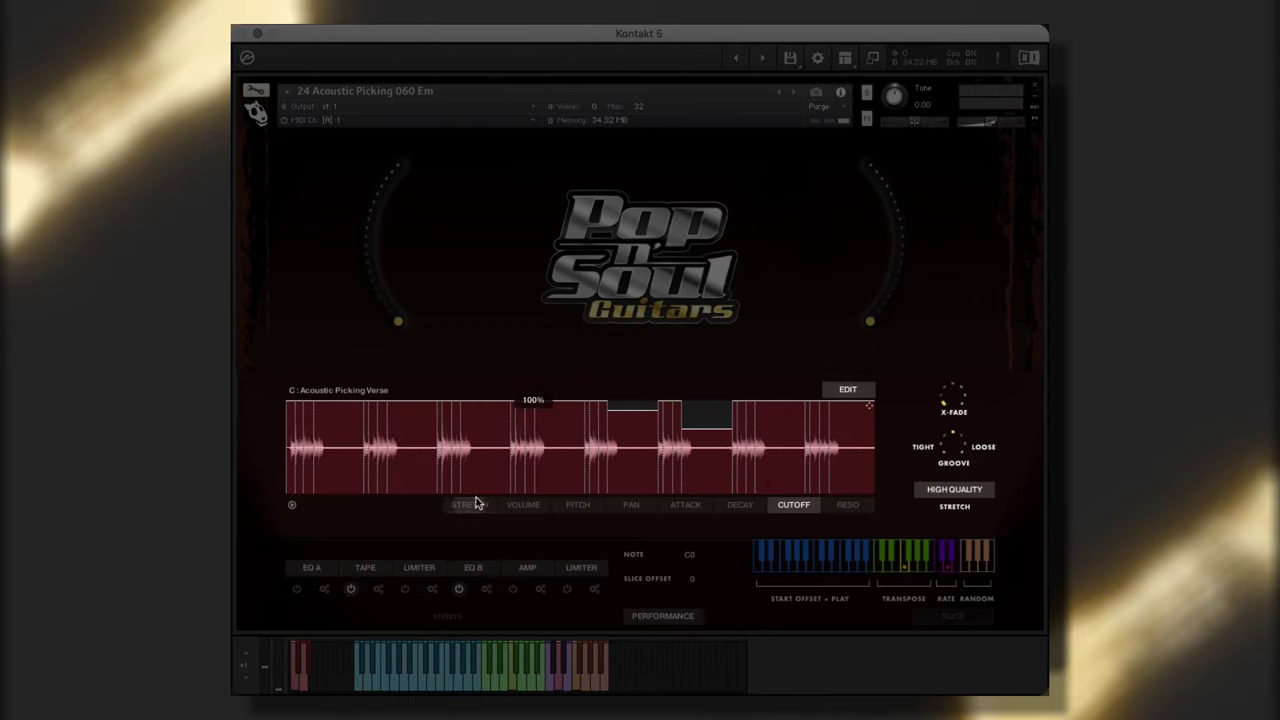
# Review the per-slice stretch, volume, pitch, pan, attack, decay, cutoff and resonance lanes
pyautogui.click(469, 505)
pyautogui.click(523, 505)
pyautogui.click(577, 507)
pyautogui.click(633, 506)
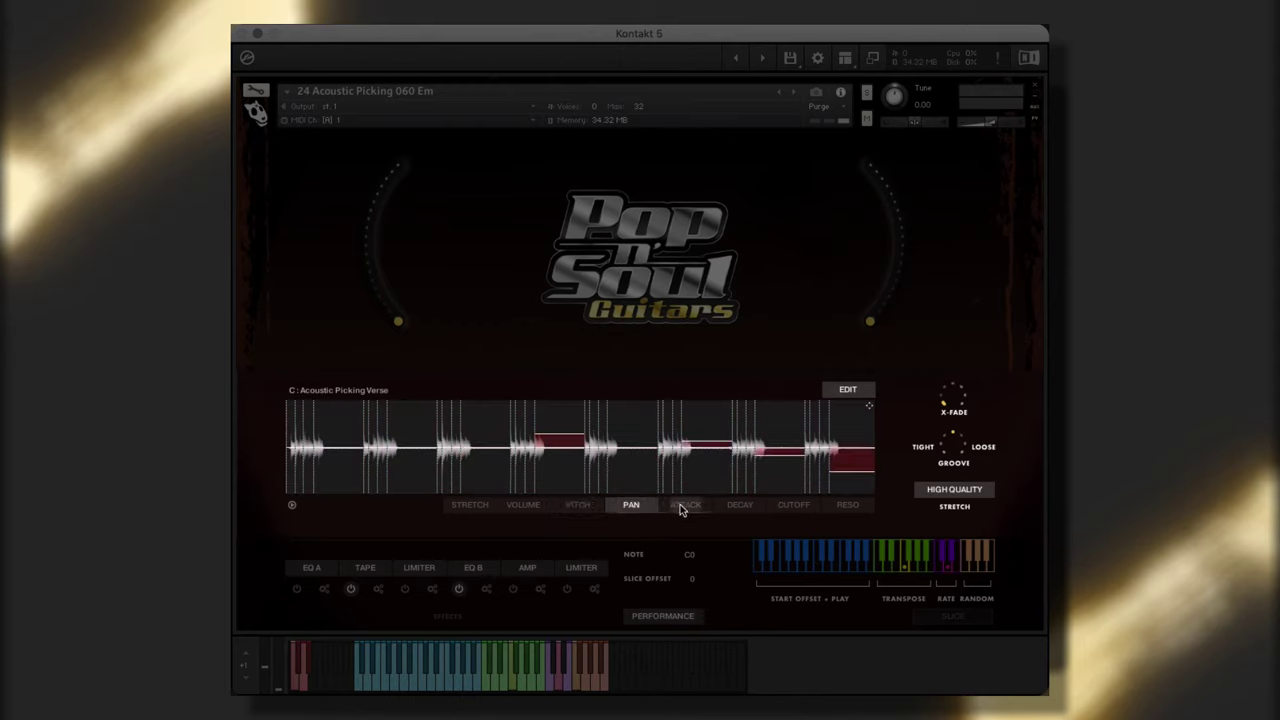
pyautogui.click(685, 505)
pyautogui.click(740, 506)
pyautogui.click(788, 505)
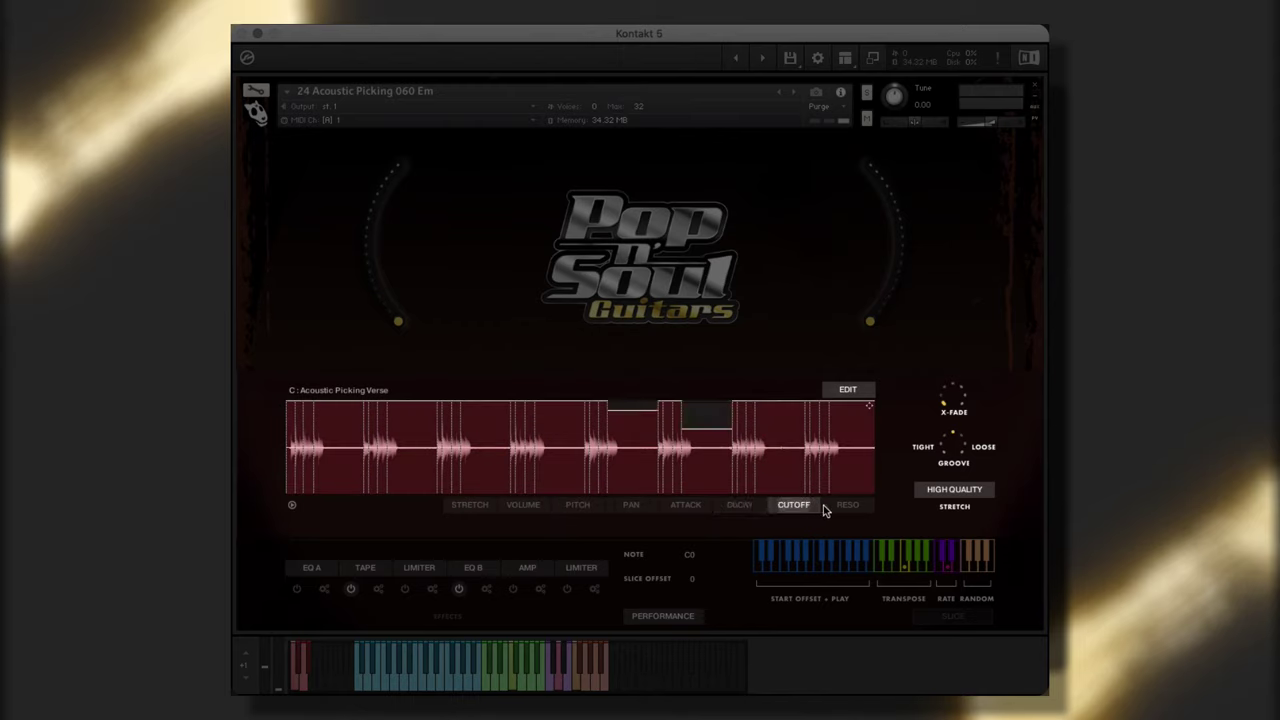
pyautogui.click(832, 507)
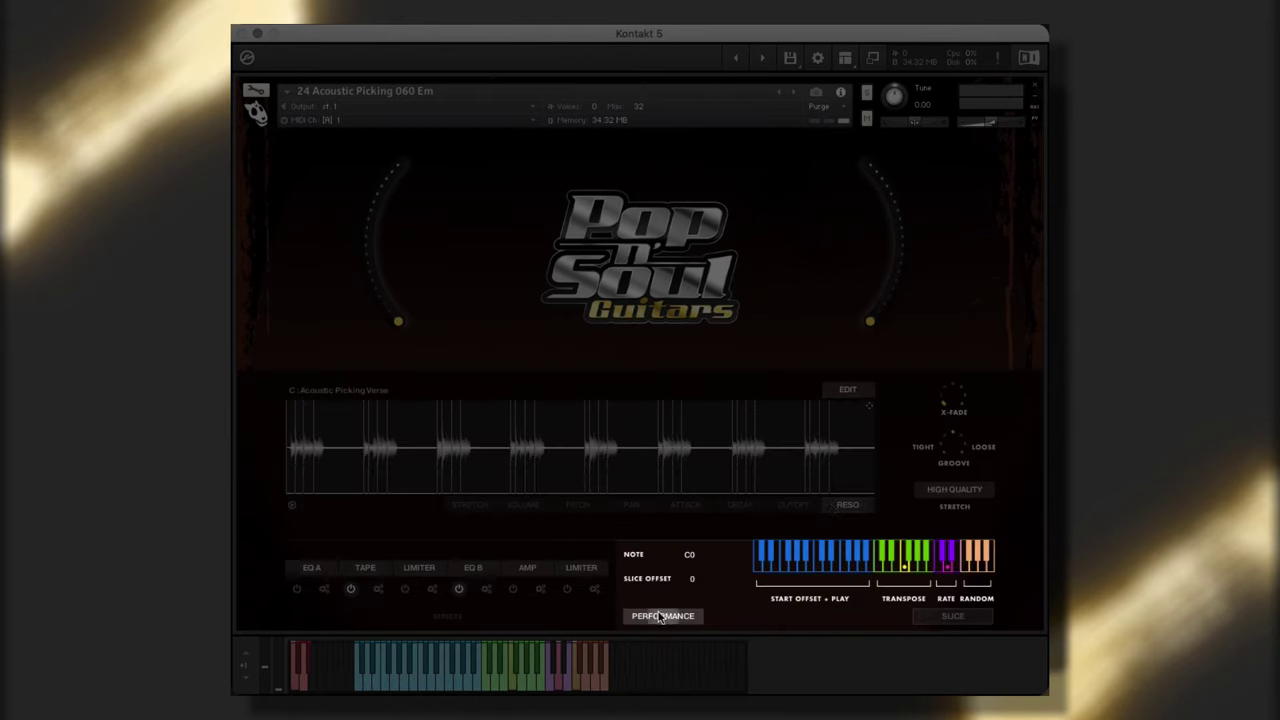
# Try one-shot slice playback, then return it to continuous
pyautogui.click(978, 615)
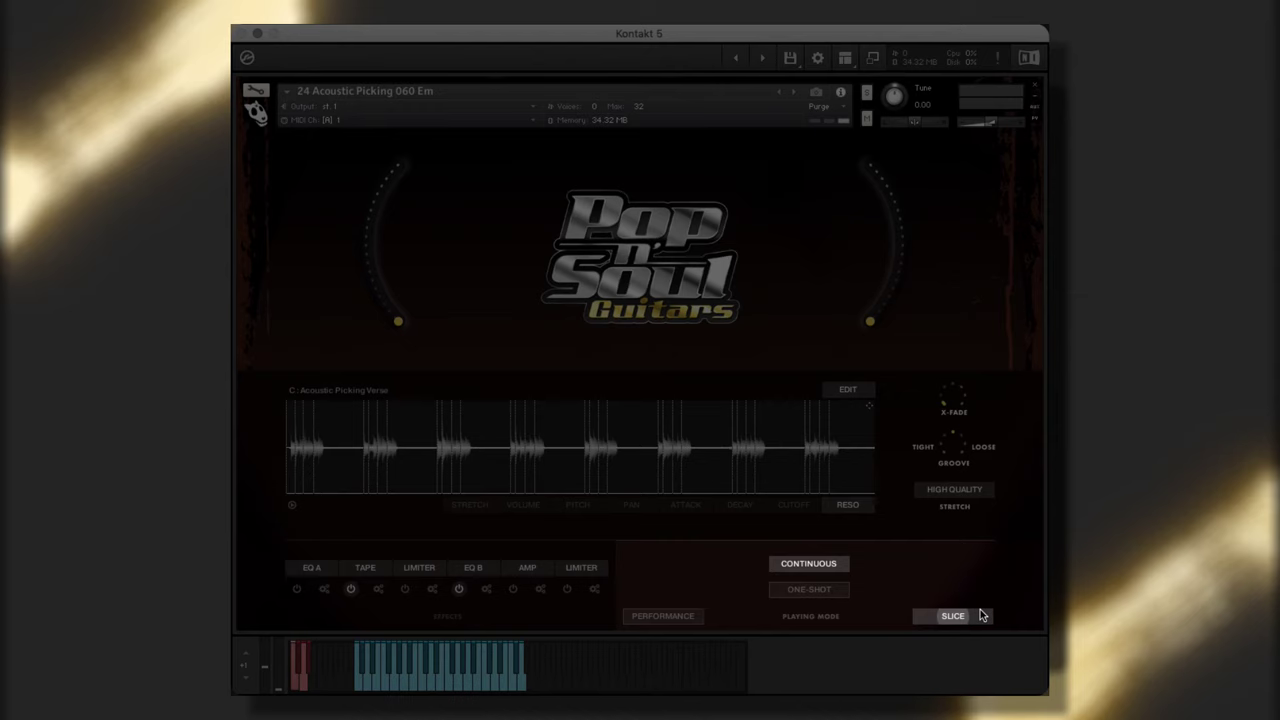
pyautogui.click(808, 589)
pyautogui.click(808, 563)
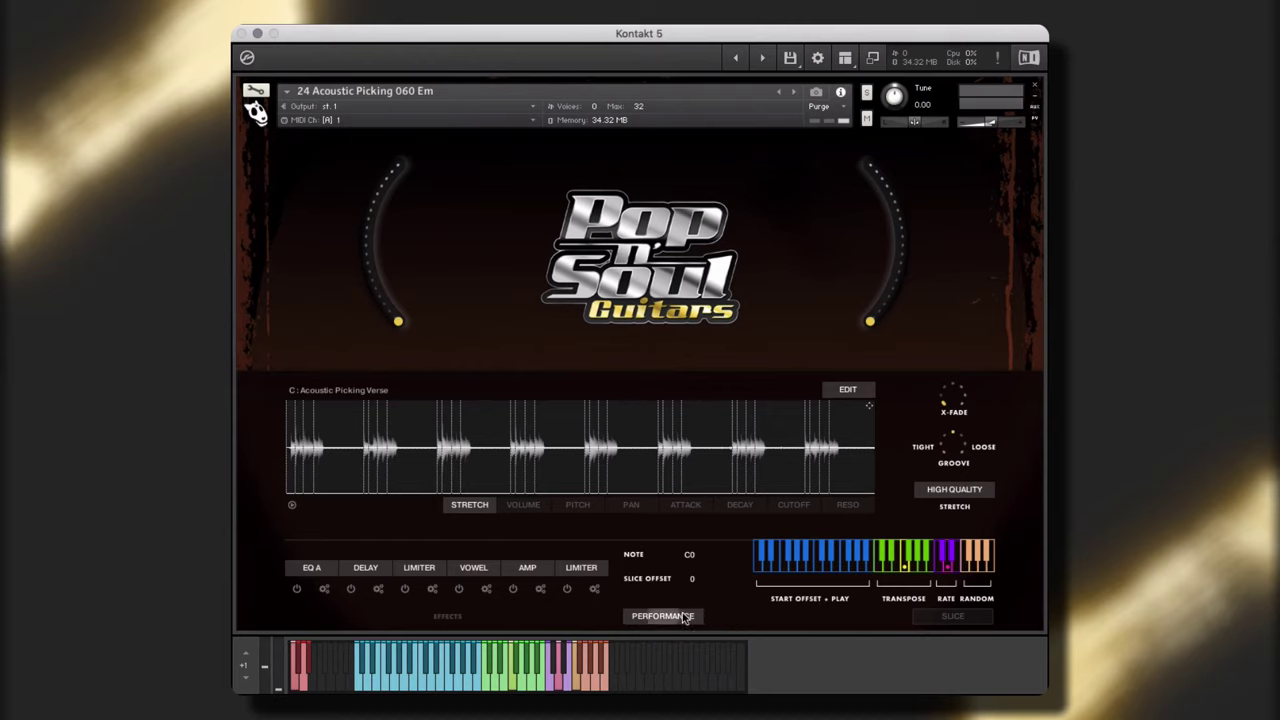
# Go from the slice playing mode options back to the performance settings to audition slices
pyautogui.click(930, 619)
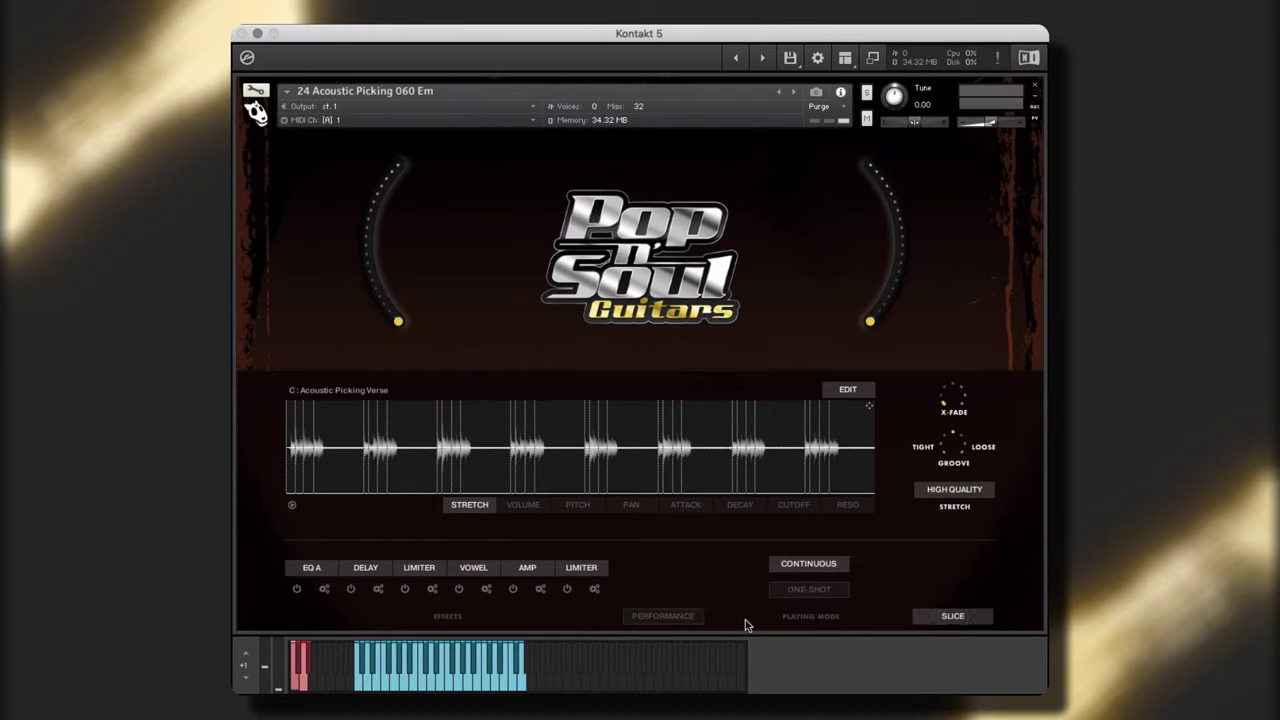
pyautogui.click(673, 619)
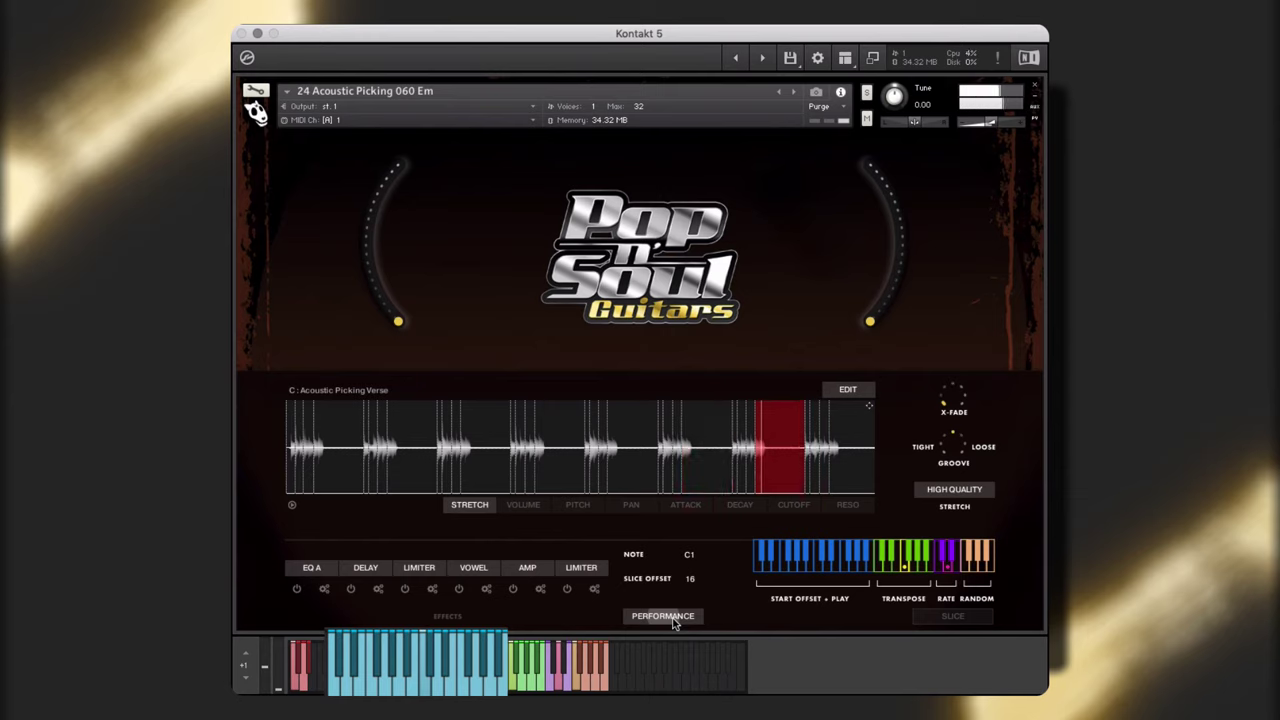
pyautogui.click(664, 617)
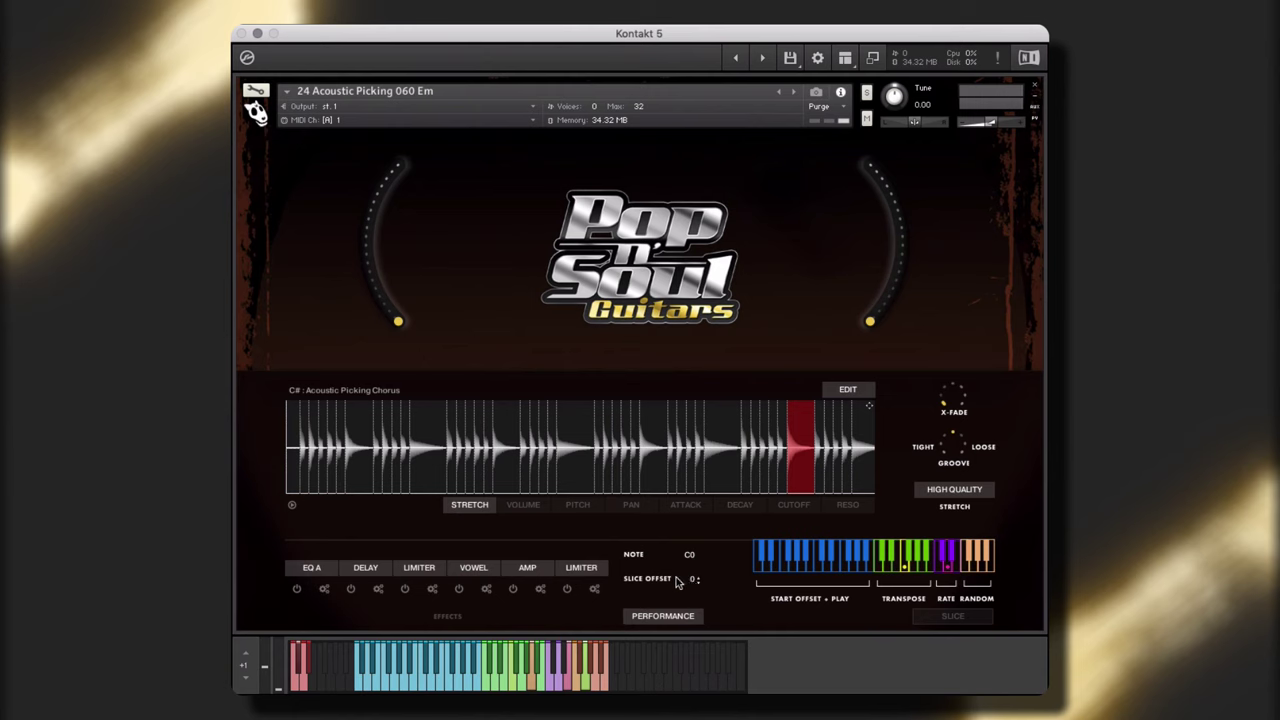
# Replace the delay effect with DIGI and the last limiter with CL COMP
pyautogui.click(368, 568)
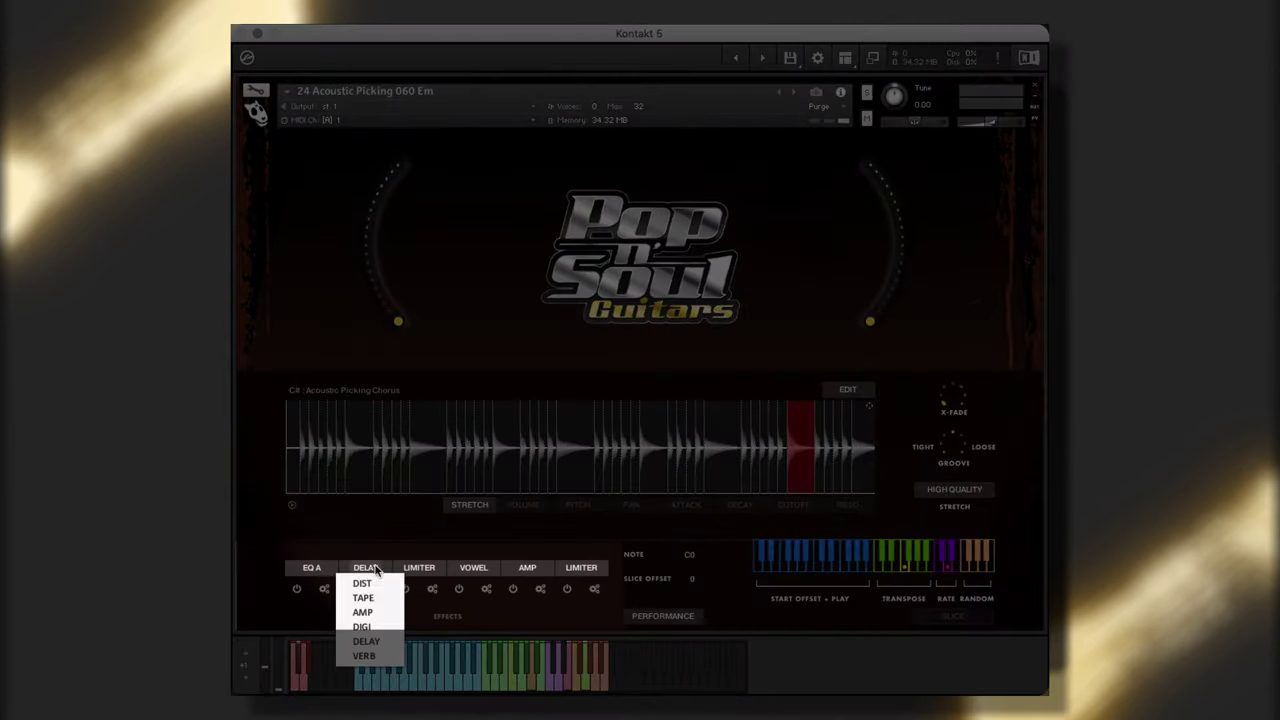
pyautogui.click(363, 626)
pyautogui.click(582, 567)
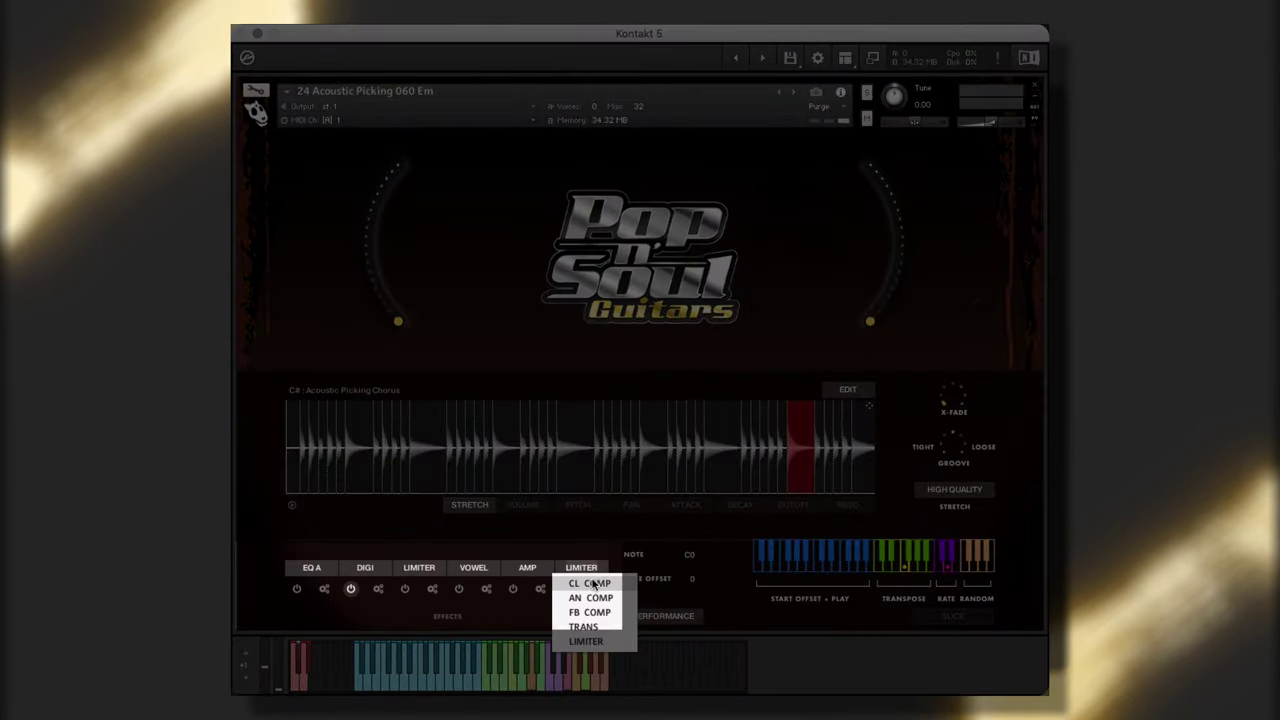
pyautogui.click(593, 583)
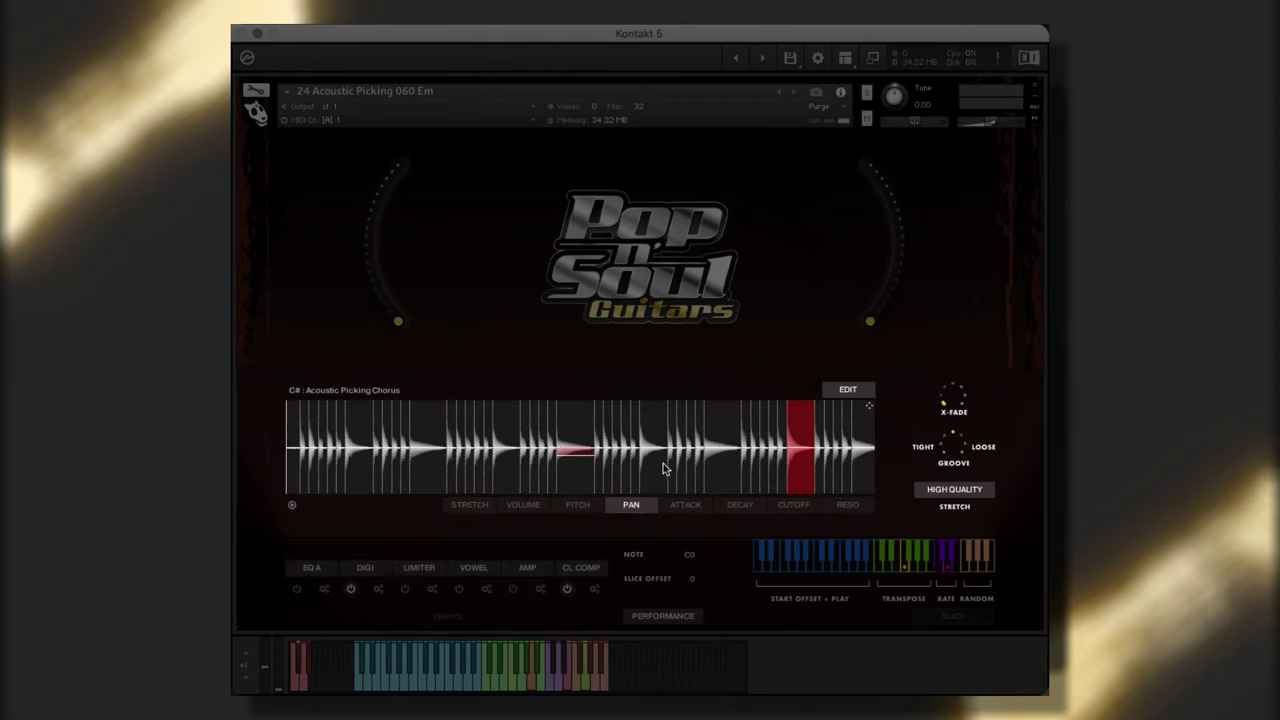
# Draw pan offsets on two chorus slices, then view per-slice attack, decay, cutoff and resonance
pyautogui.moveTo(663, 468)
pyautogui.mouseDown()
pyautogui.moveTo(662, 442)
pyautogui.moveTo(726, 478)
pyautogui.mouseUp()
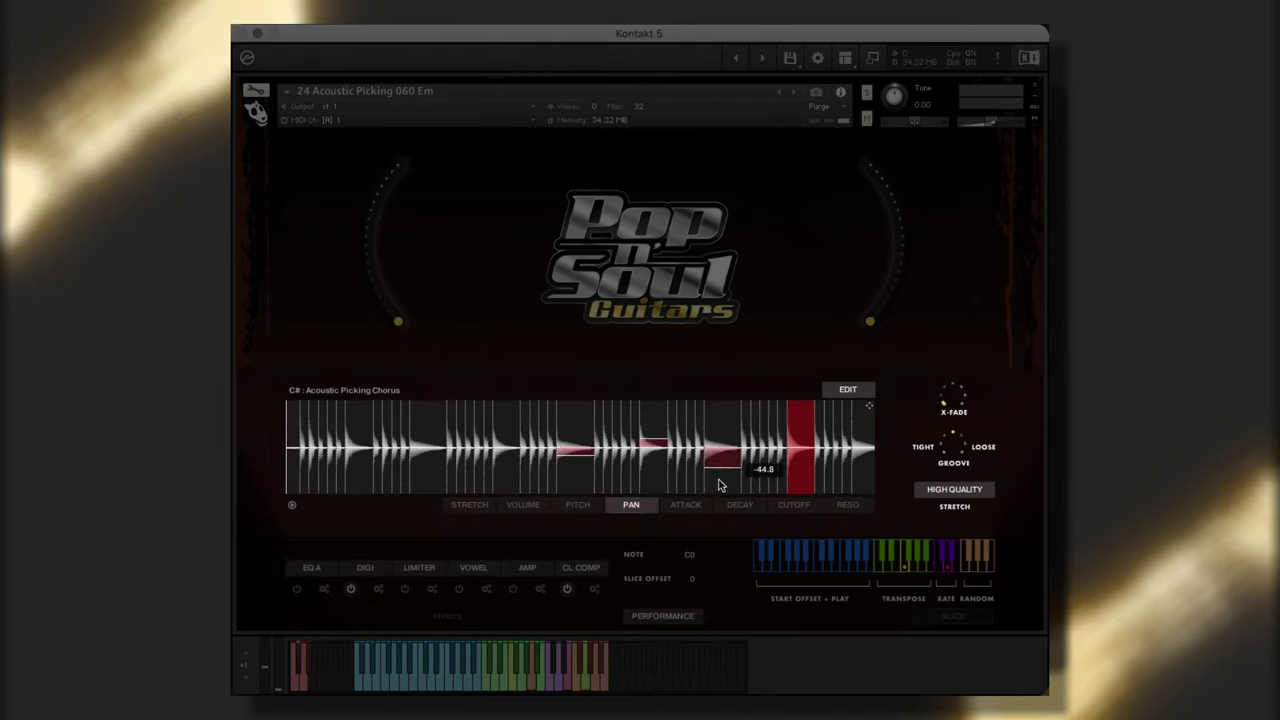
pyautogui.click(686, 504)
pyautogui.click(740, 504)
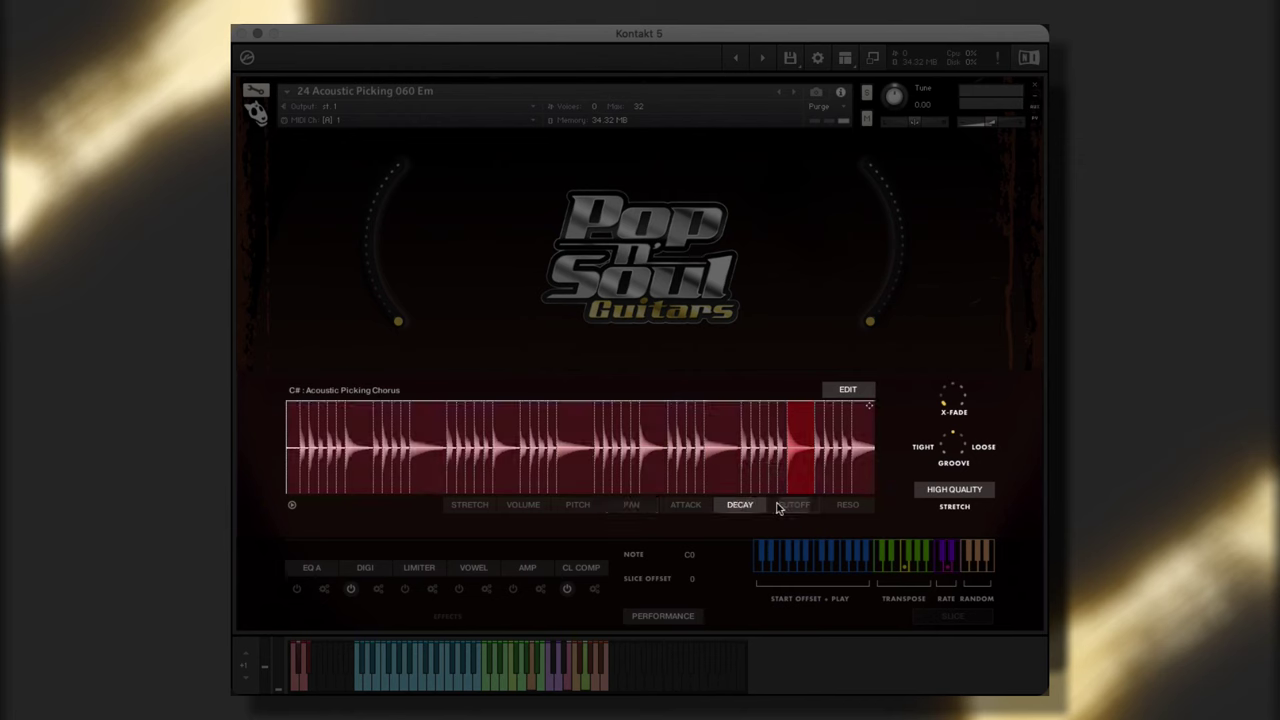
pyautogui.click(792, 504)
pyautogui.click(847, 504)
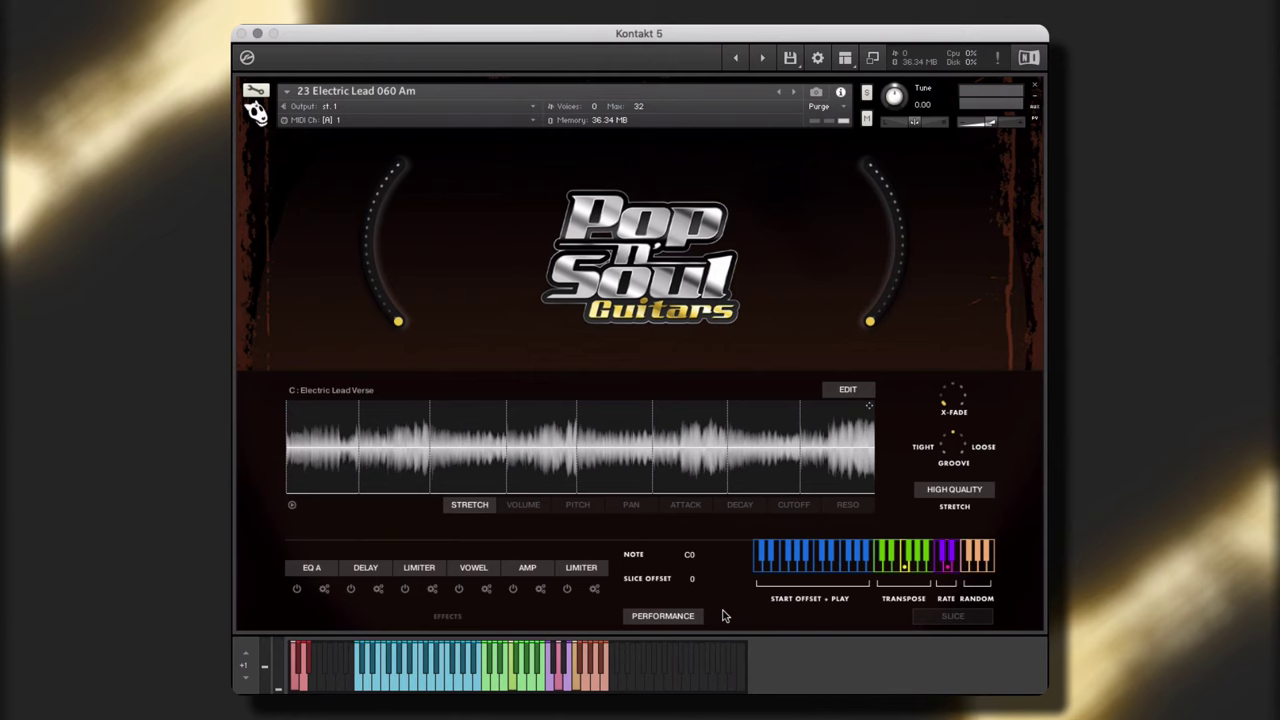
# Bring up the slice playing modes, try One-Shot, then return to Continuous playback
pyautogui.click(950, 616)
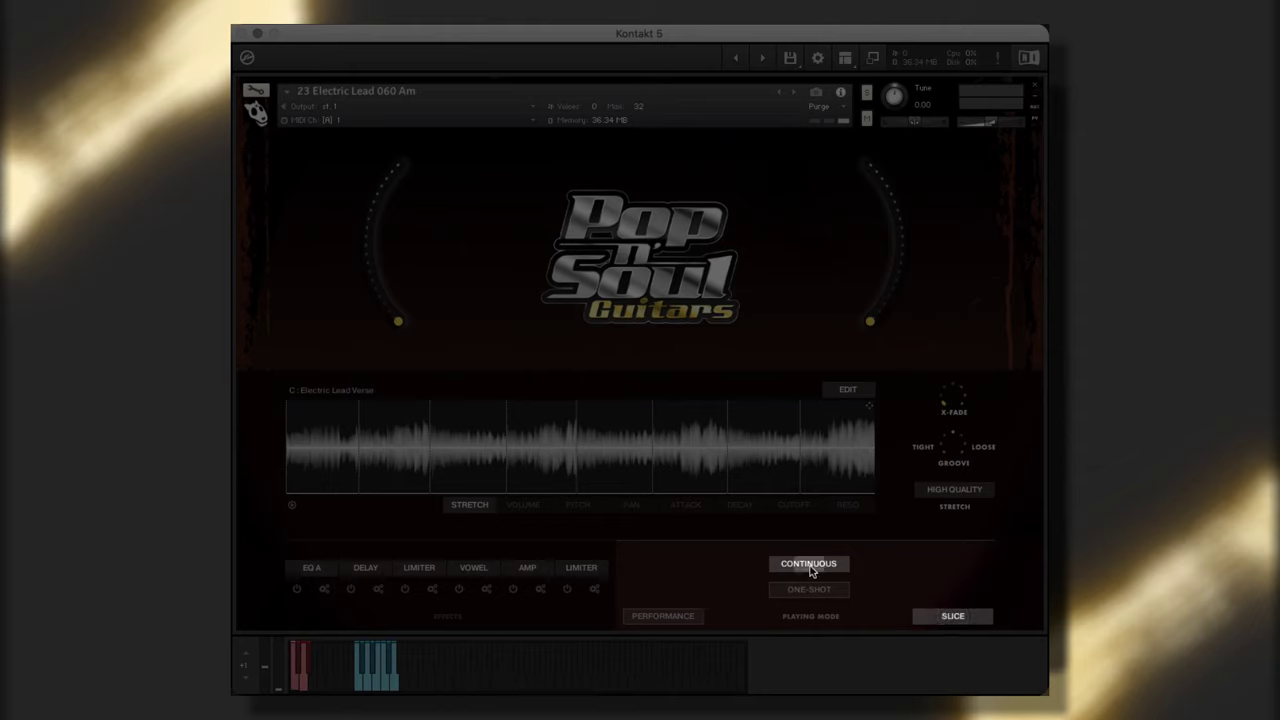
pyautogui.click(808, 590)
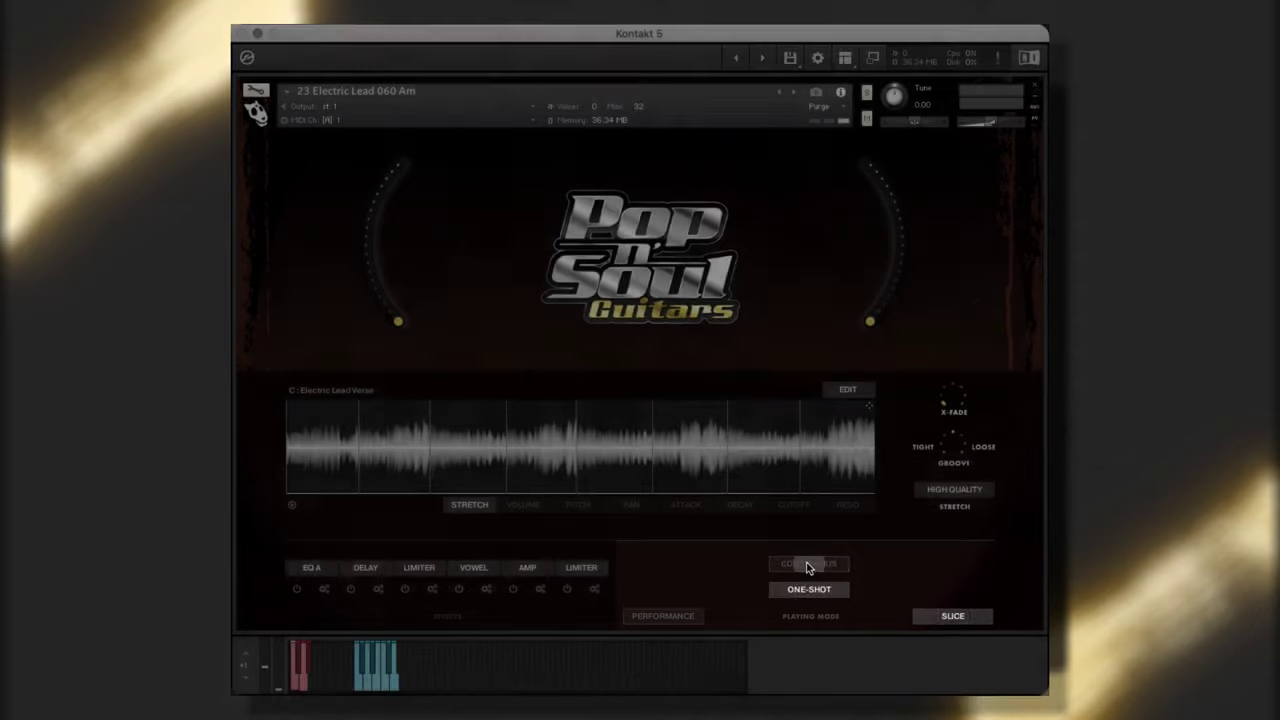
pyautogui.click(808, 565)
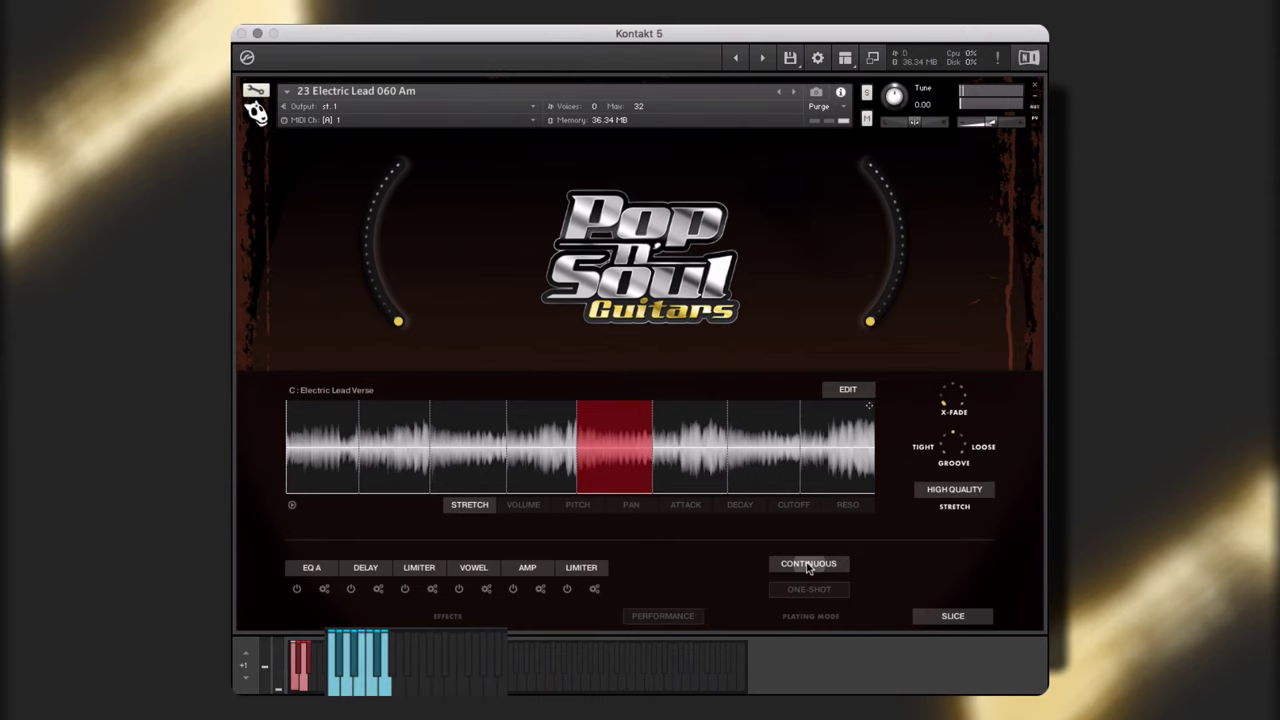
# Switch the Electric Lead Verse slices to One-Shot playback
pyautogui.click(807, 590)
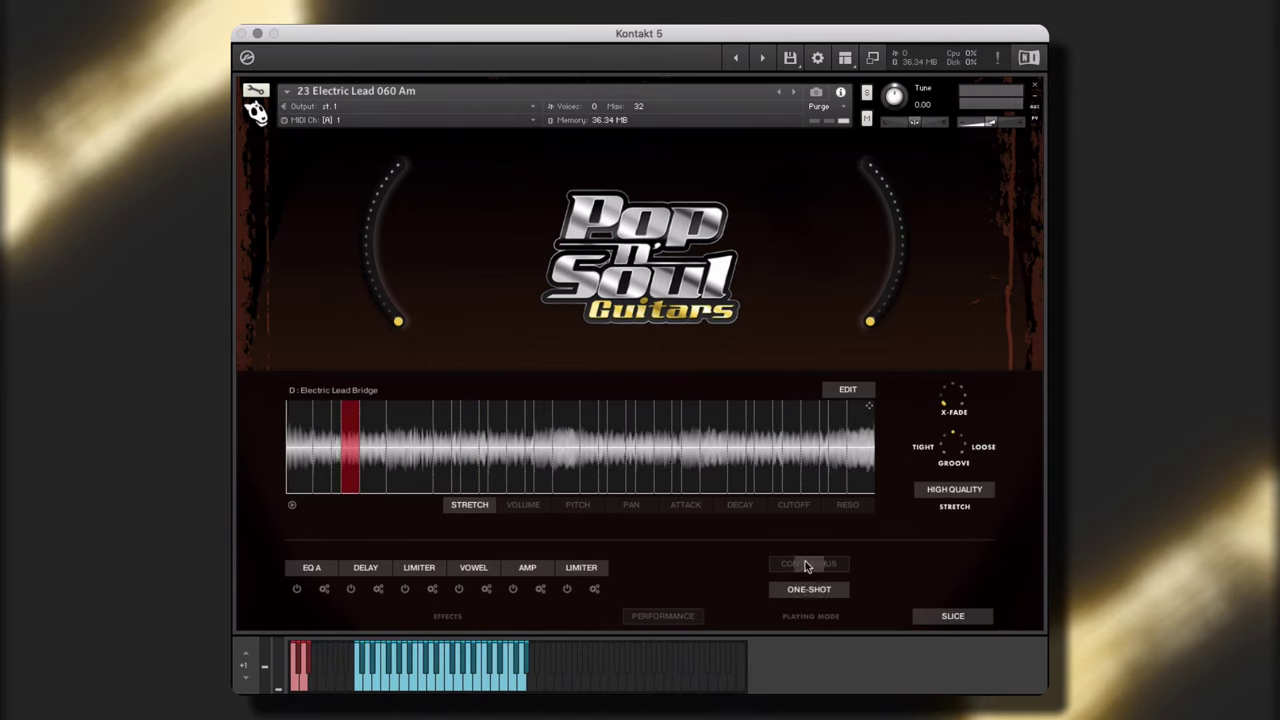
# Set slices to Continuous and apply a descending ramp to the per-slice pitch values
pyautogui.click(804, 565)
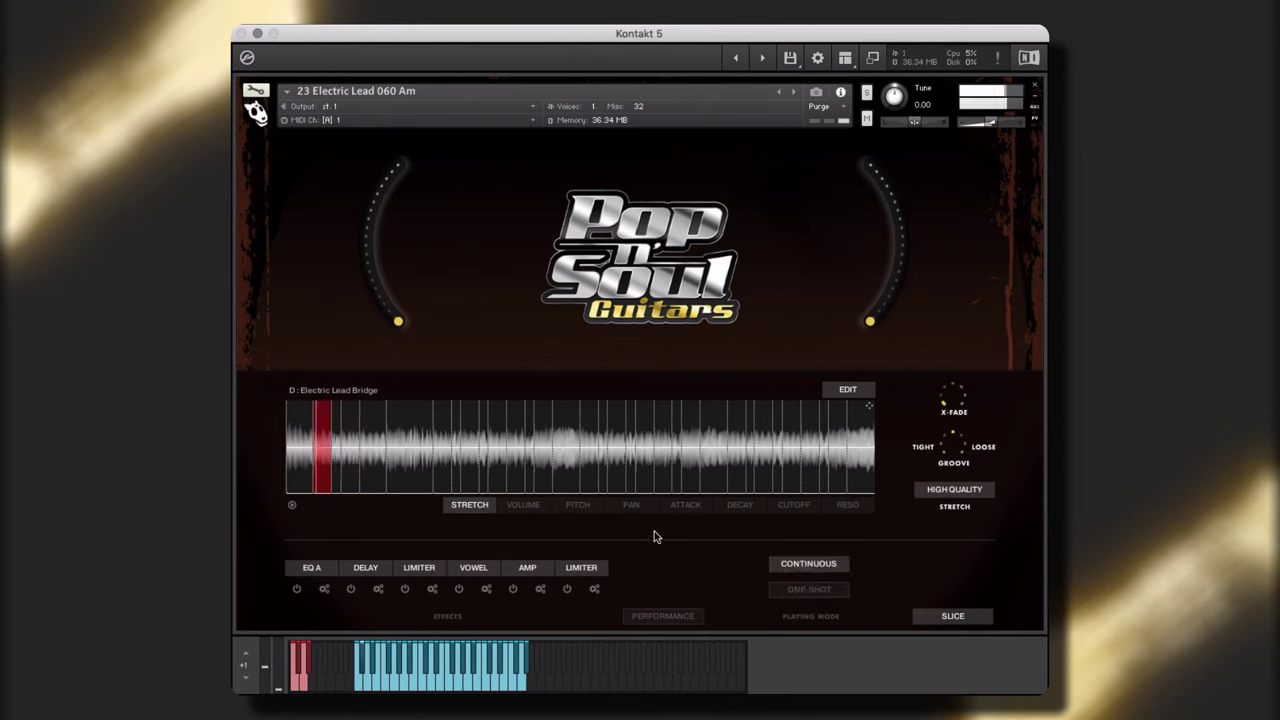
pyautogui.click(578, 504)
pyautogui.click(847, 389)
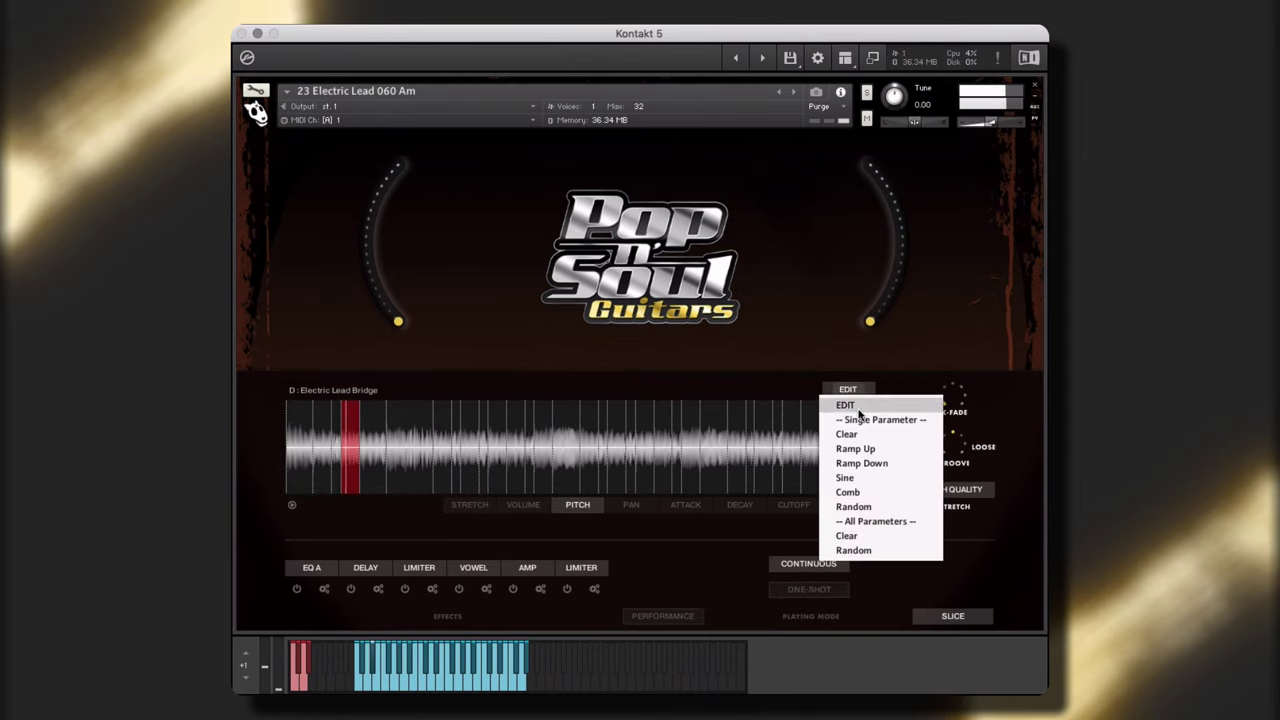
pyautogui.click(860, 463)
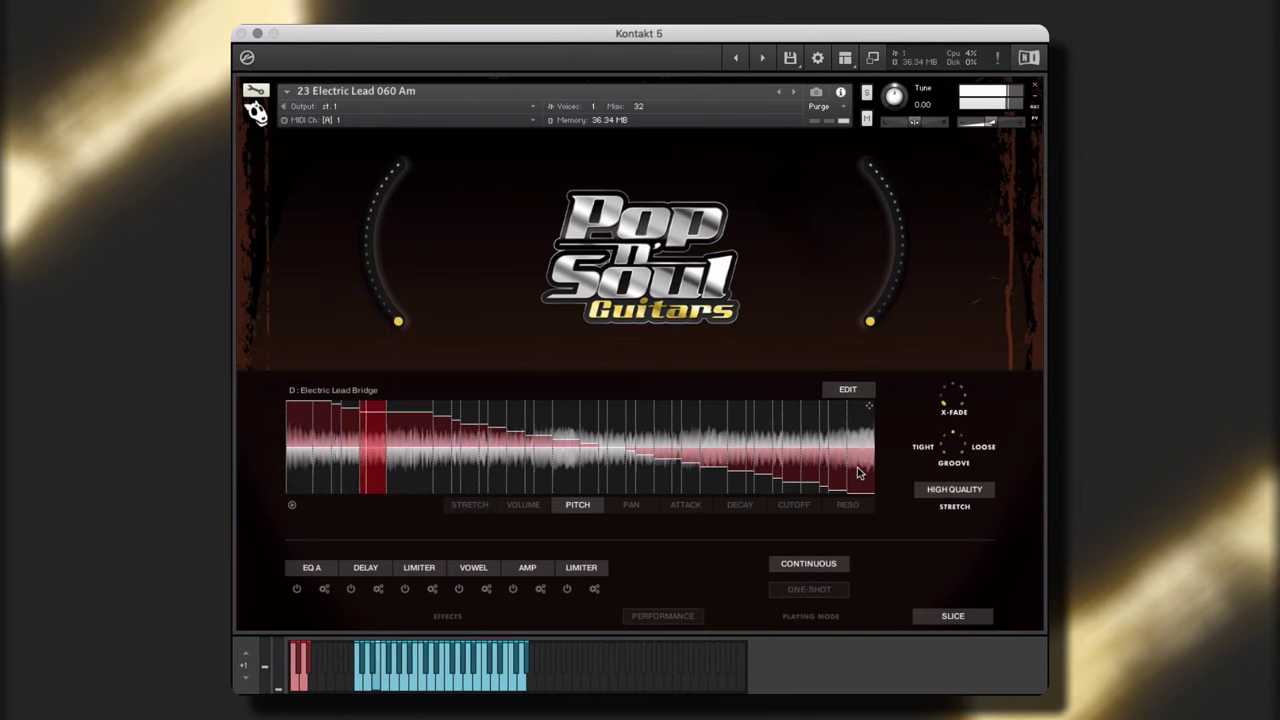
# Reshape the slice pitches as a sine wave, then randomize all slice parameters
pyautogui.click(848, 389)
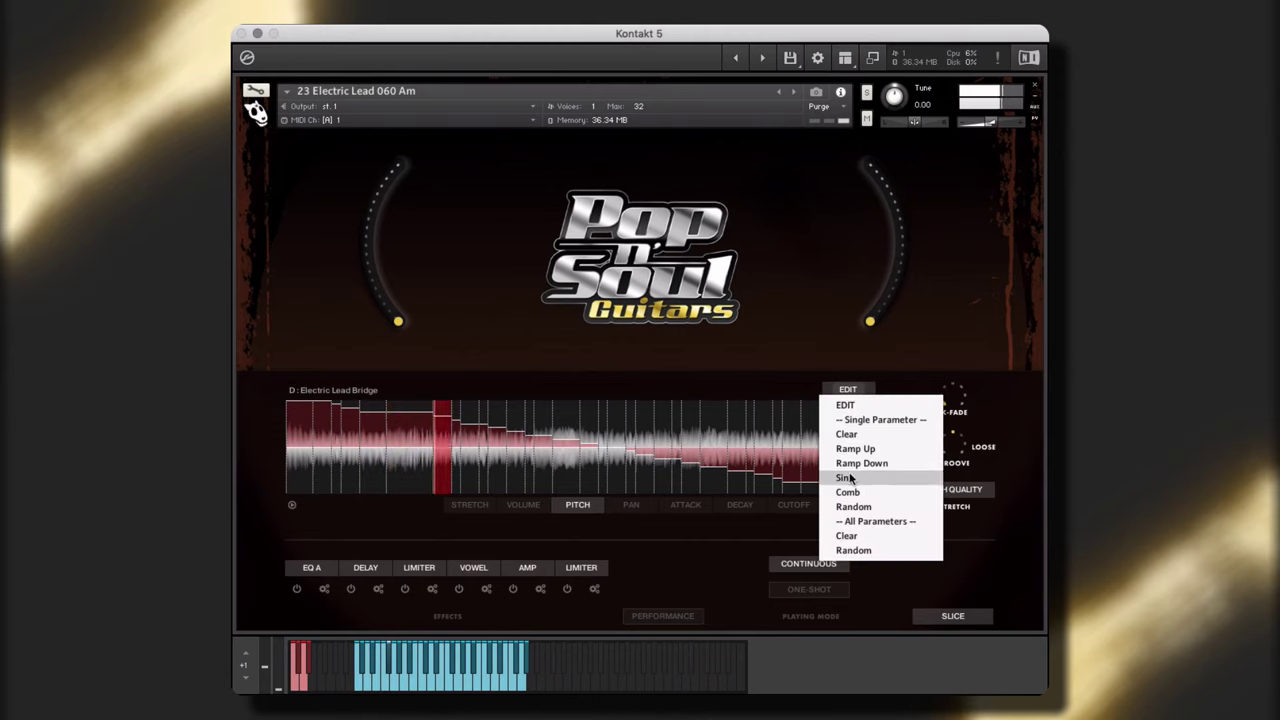
pyautogui.click(849, 478)
pyautogui.click(848, 389)
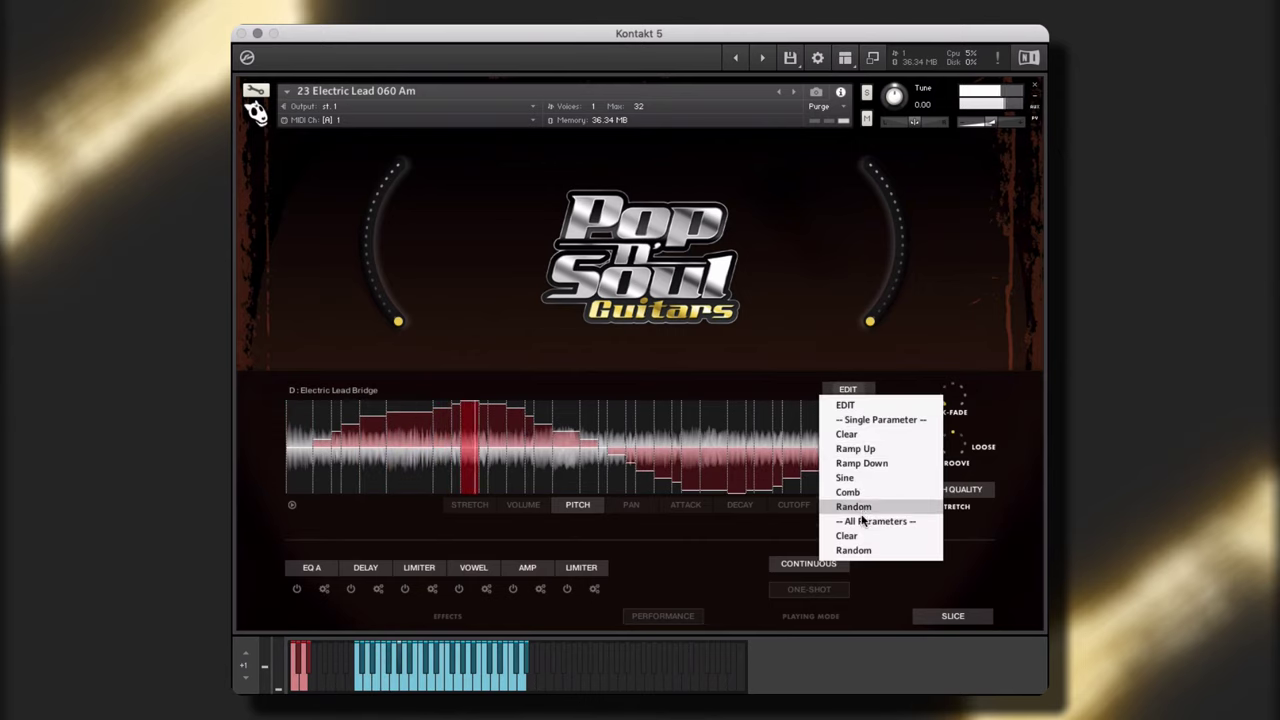
pyautogui.click(854, 550)
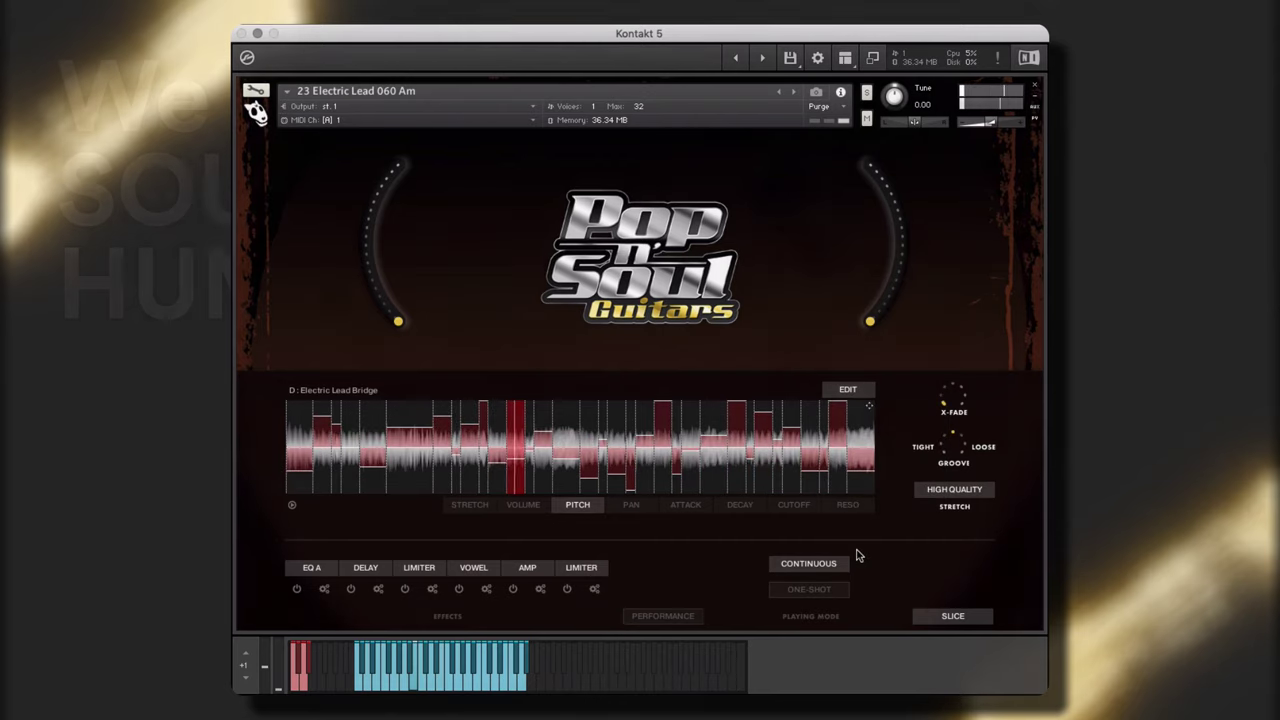